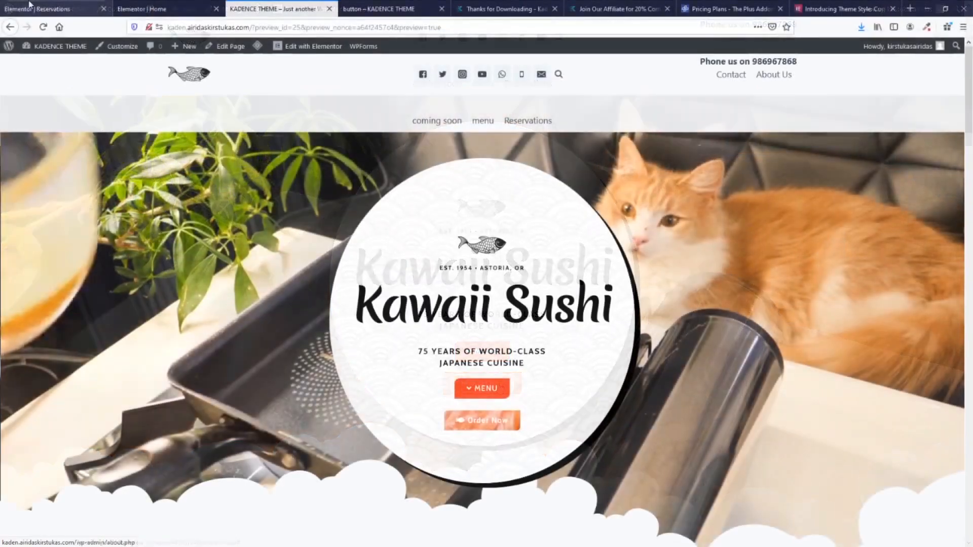
- Reload the site preview and examine the existing button designs down the page
click(44, 27)
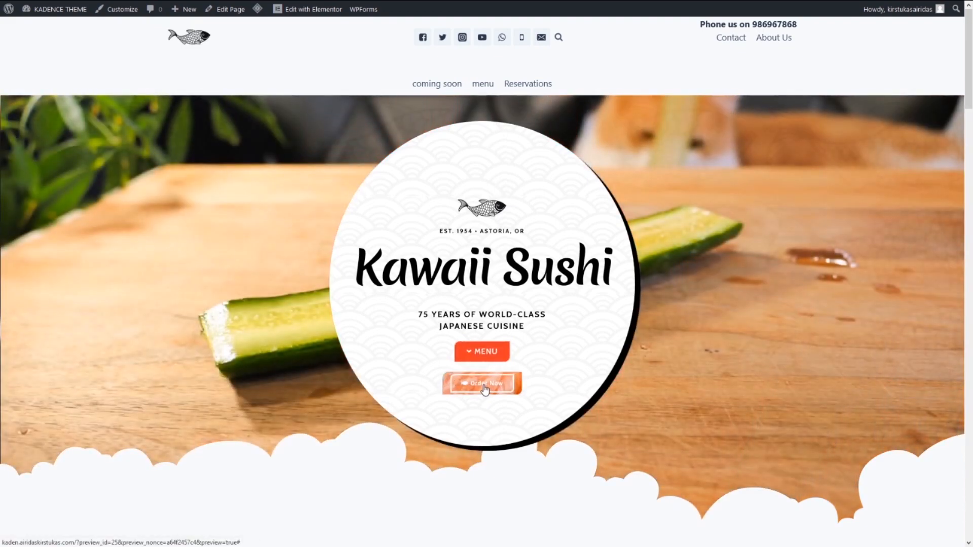
scroll(479, 395, down, 20)
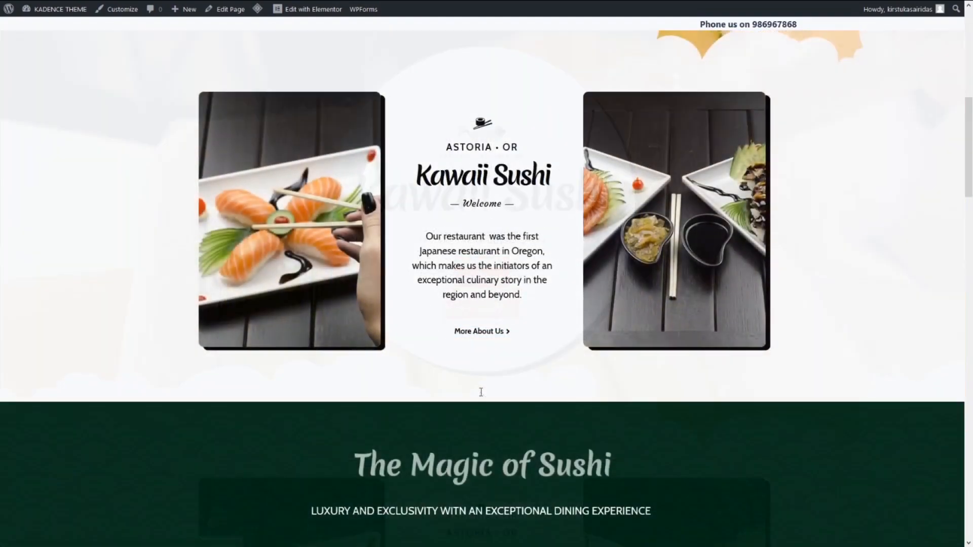
scroll(479, 392, up, 3)
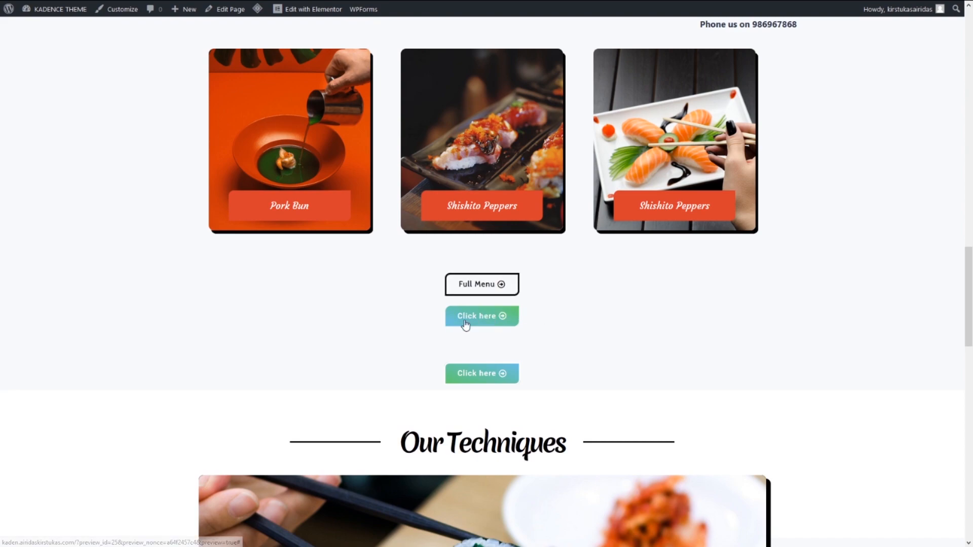
- Switch to the Elementor editor for the Home page and add a Button widget to the empty section below the Connect With Us block
click(161, 5)
scroll(598, 349, down, 15)
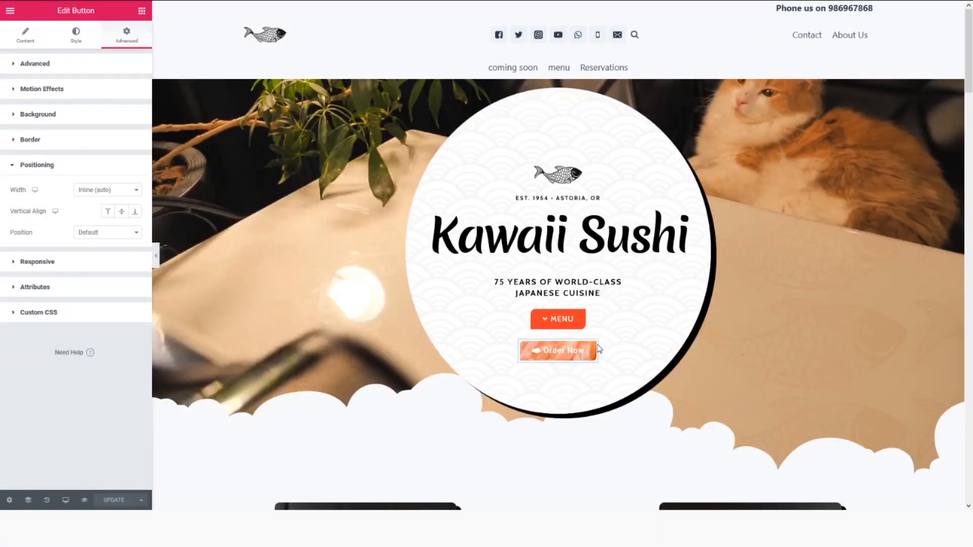
scroll(598, 345, down, 20)
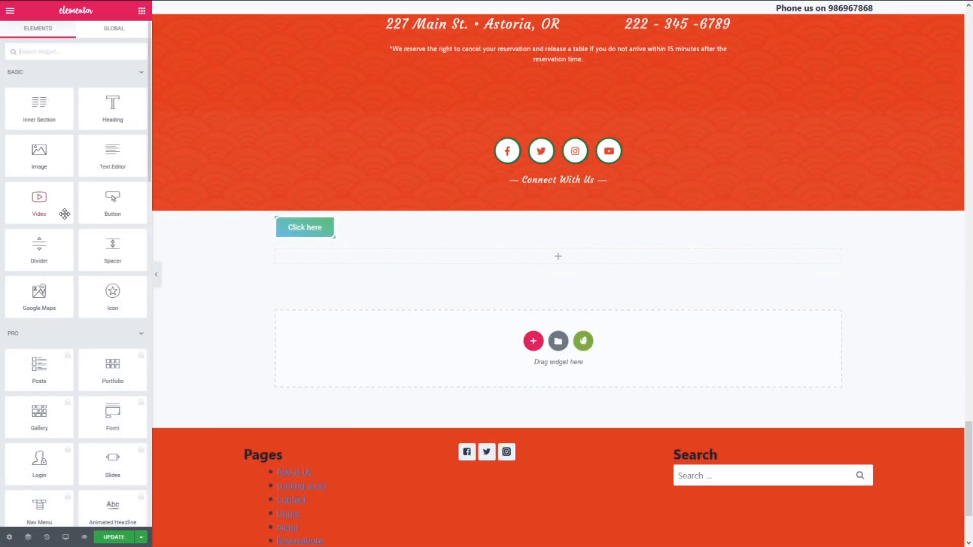
drag(109, 202, 563, 262)
drag(563, 262, 562, 260)
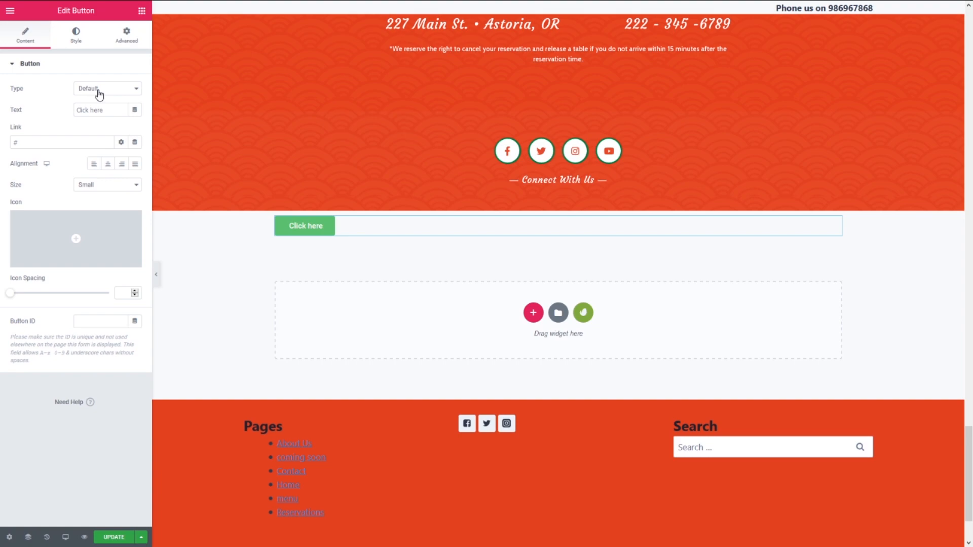
- Try the Info type on the new button, and return its type to Default
click(99, 94)
click(100, 108)
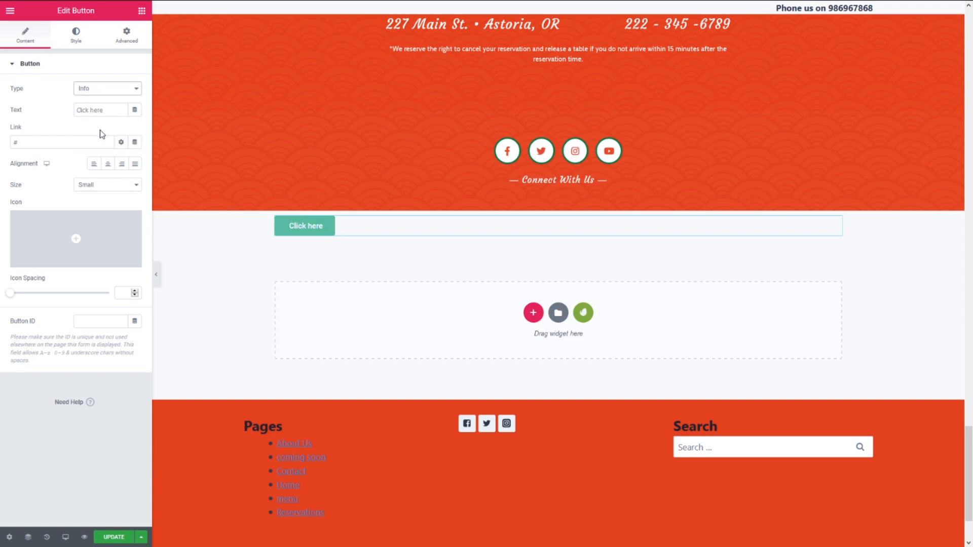
click(108, 90)
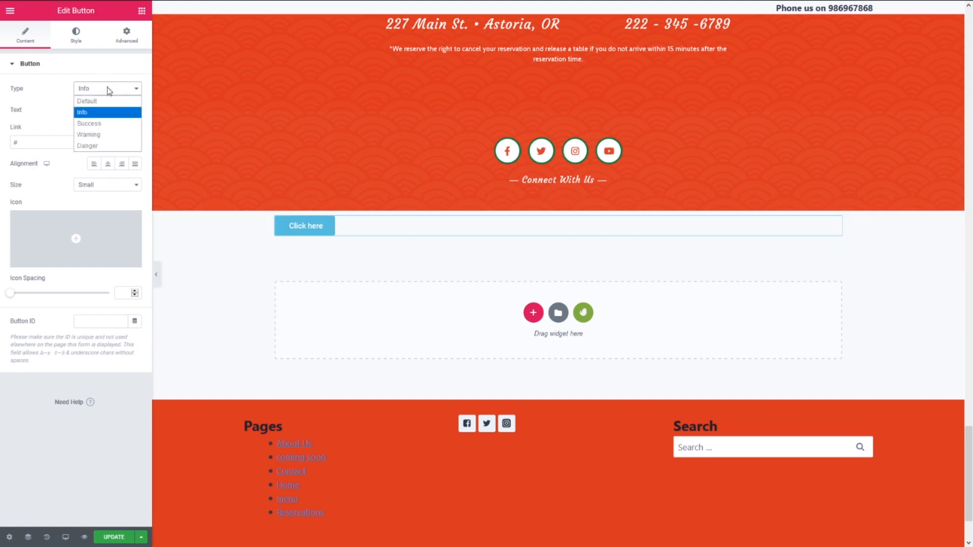
click(98, 101)
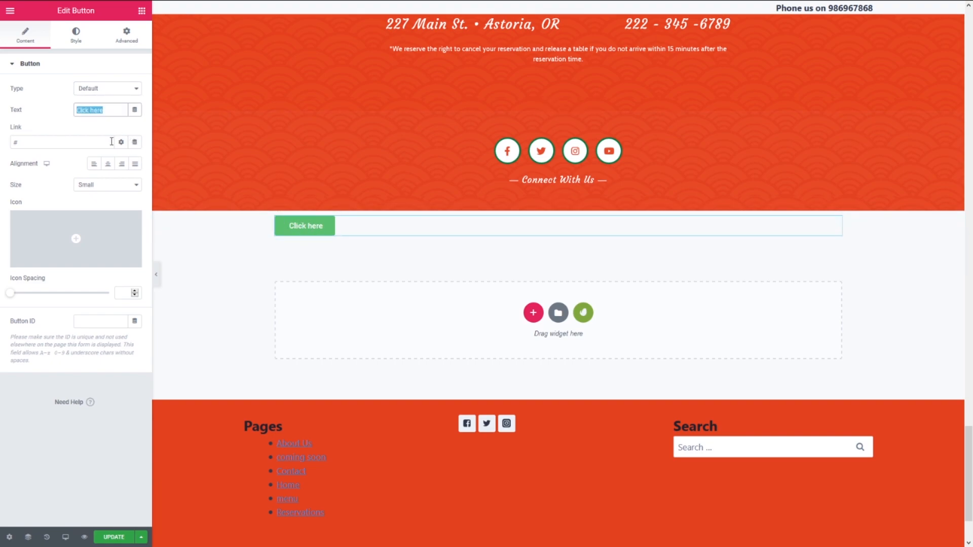
- Change the button's text to "Menu" and its size to Medium
text(M<)
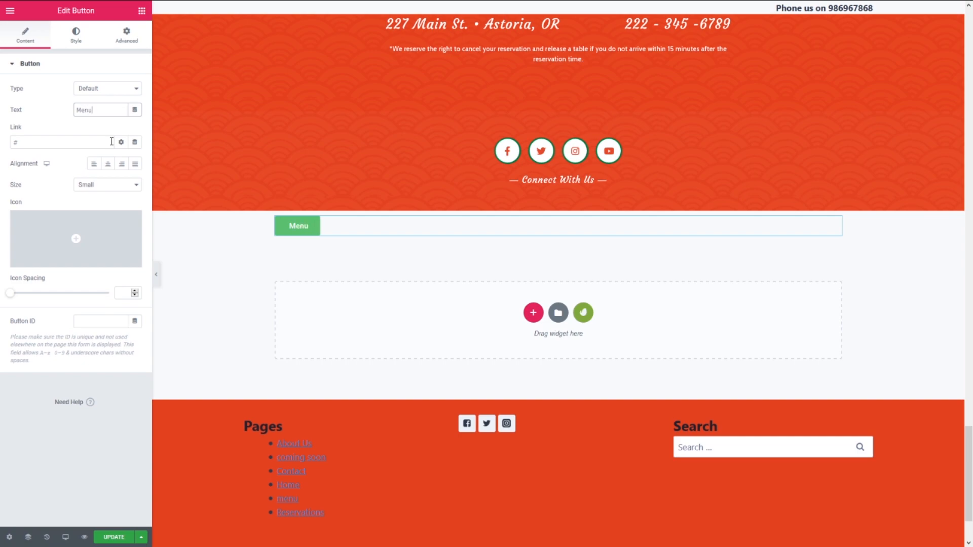
click(90, 186)
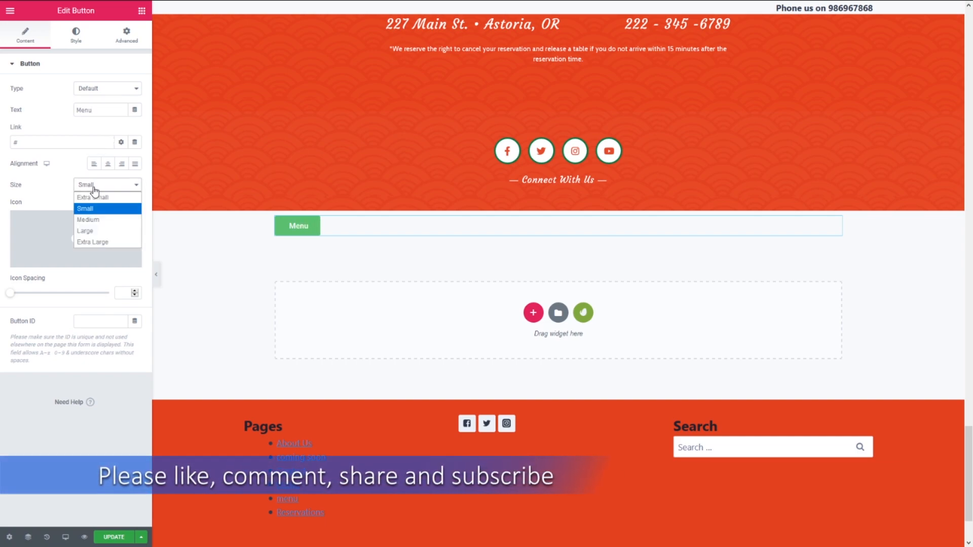
click(97, 221)
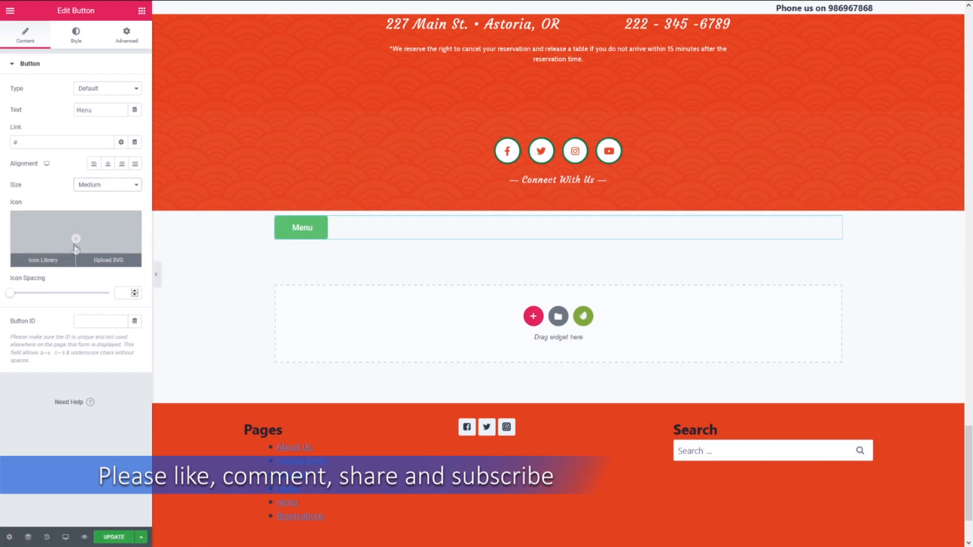
- Insert the fish icon from the icon library into the button with an icon spacing of 9
click(60, 259)
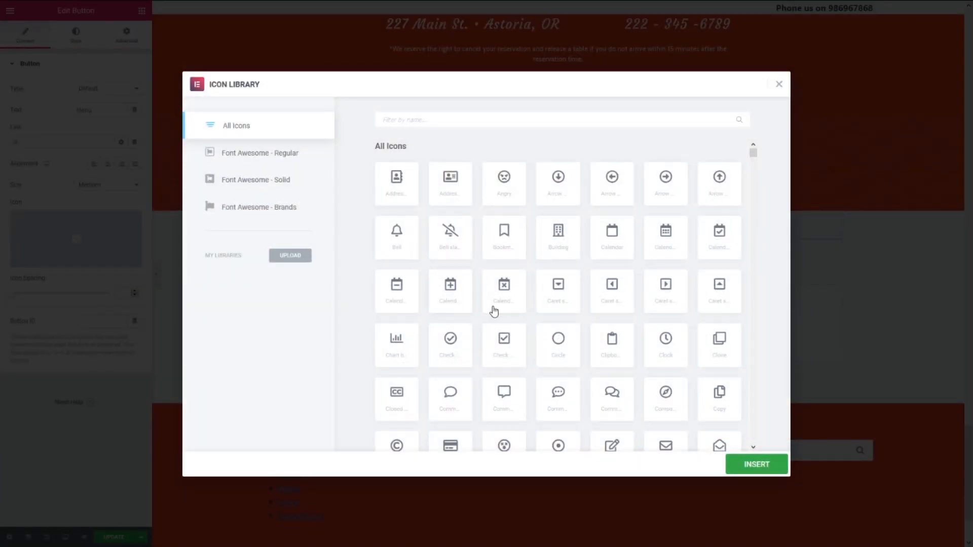
text(fish)
click(397, 184)
click(756, 464)
drag(14, 315, 30, 319)
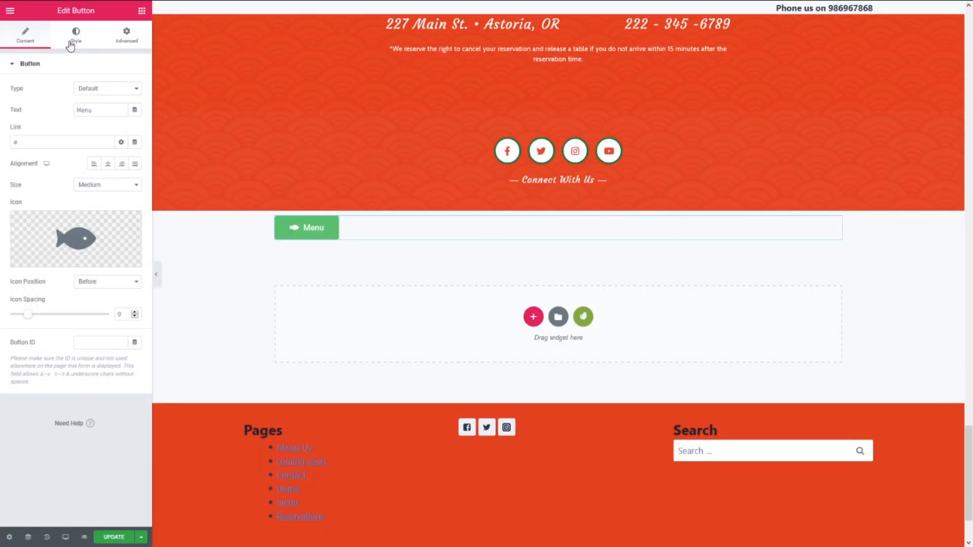
- Set the Menu button's normal text color to black (#000000)
click(74, 36)
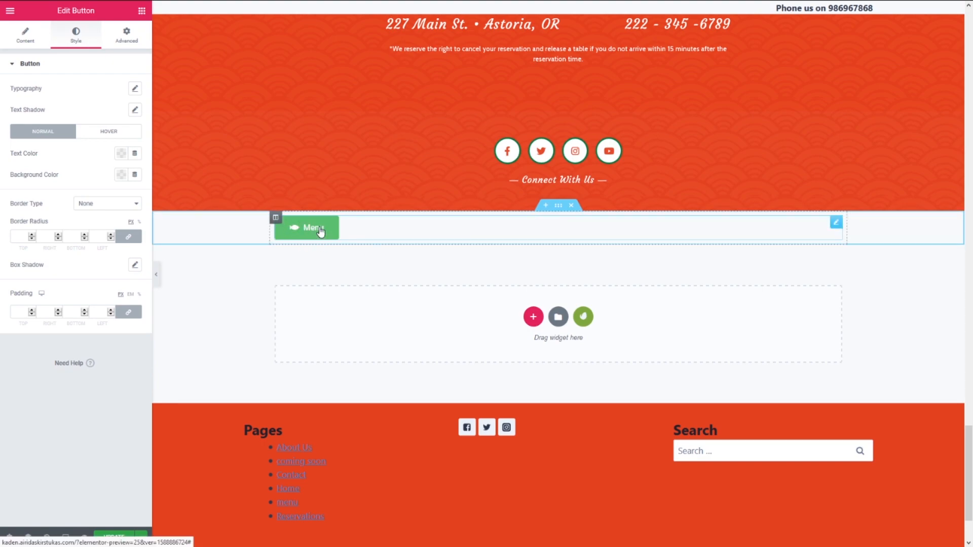
click(121, 153)
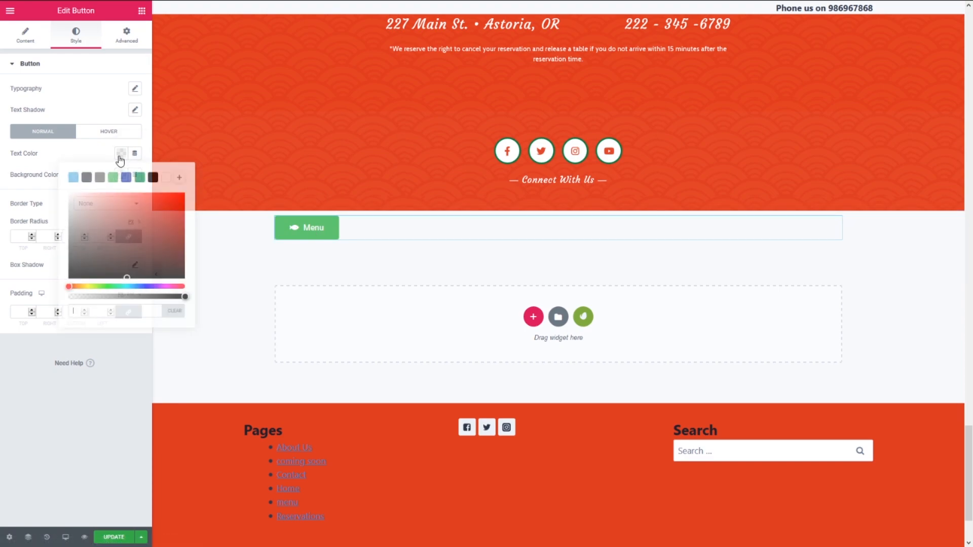
click(153, 177)
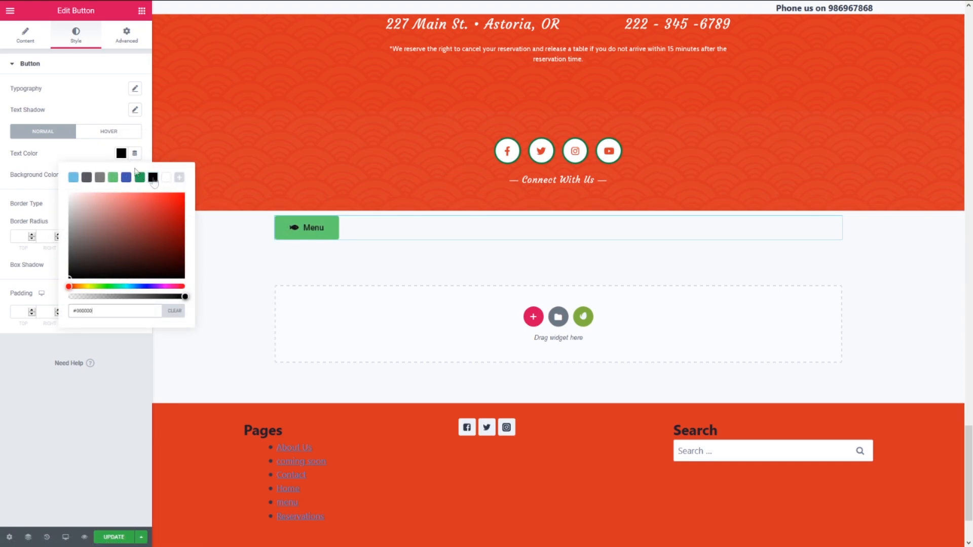
click(83, 155)
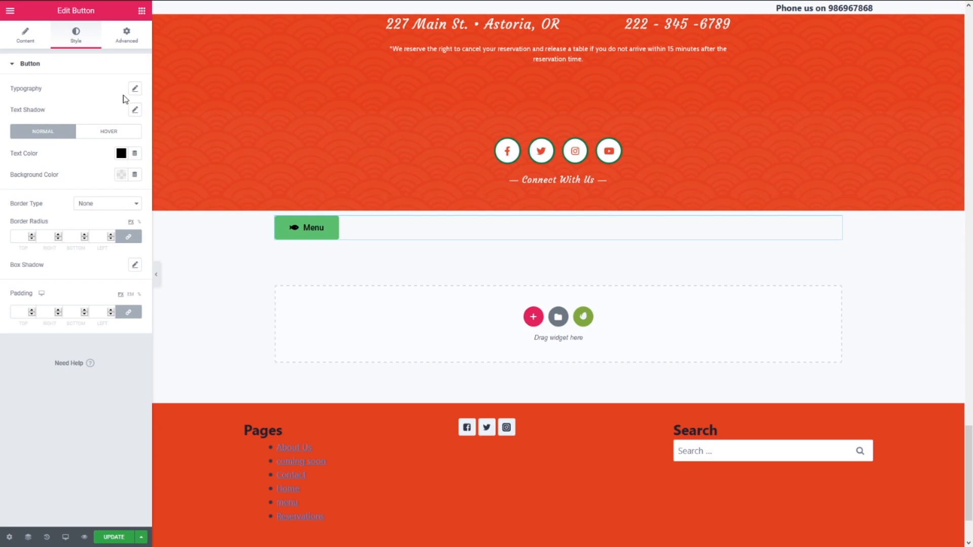
- Set the button's typography to the Cabin font at 19 px with a letter spacing of 1
click(134, 89)
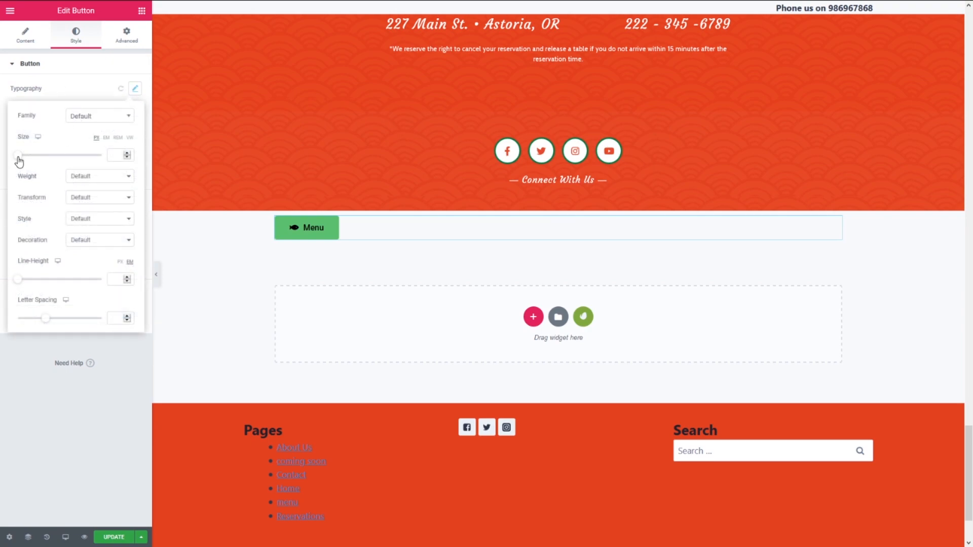
drag(24, 158, 26, 160)
click(98, 118)
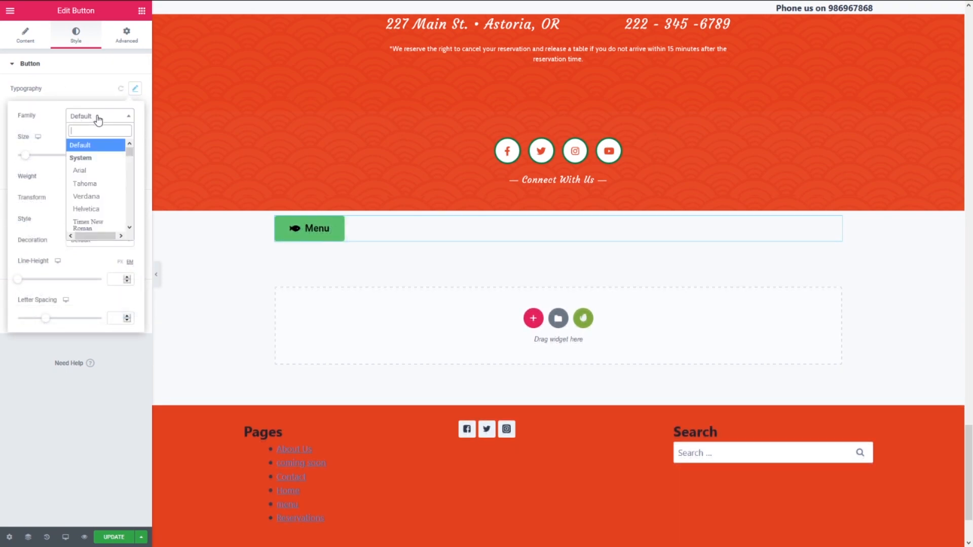
scroll(116, 210, down, 5)
click(98, 131)
text(ca)
click(99, 210)
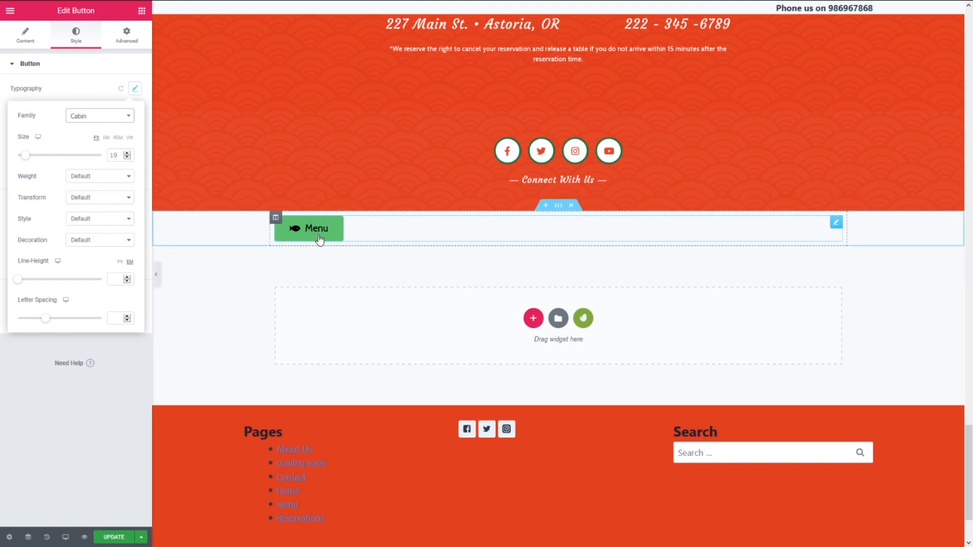
click(115, 315)
text(1)
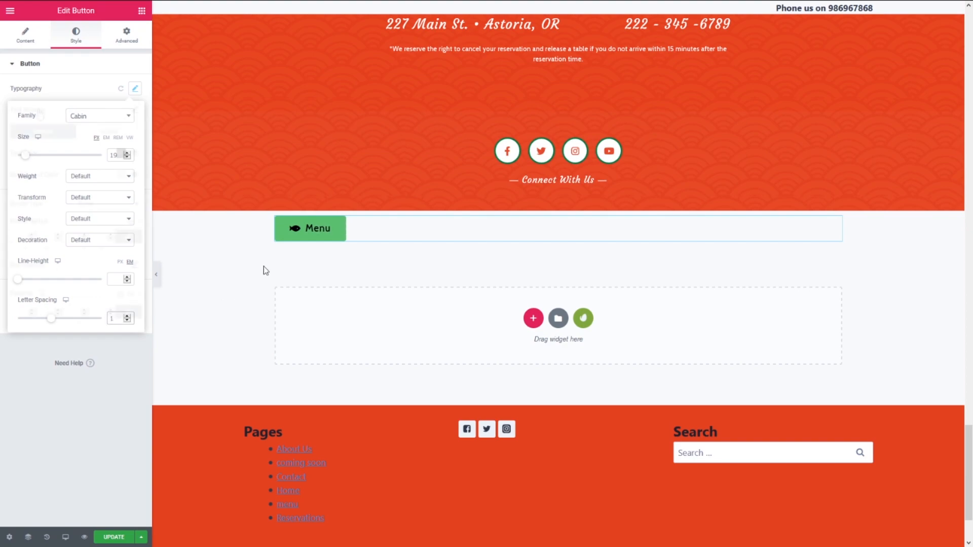
click(254, 281)
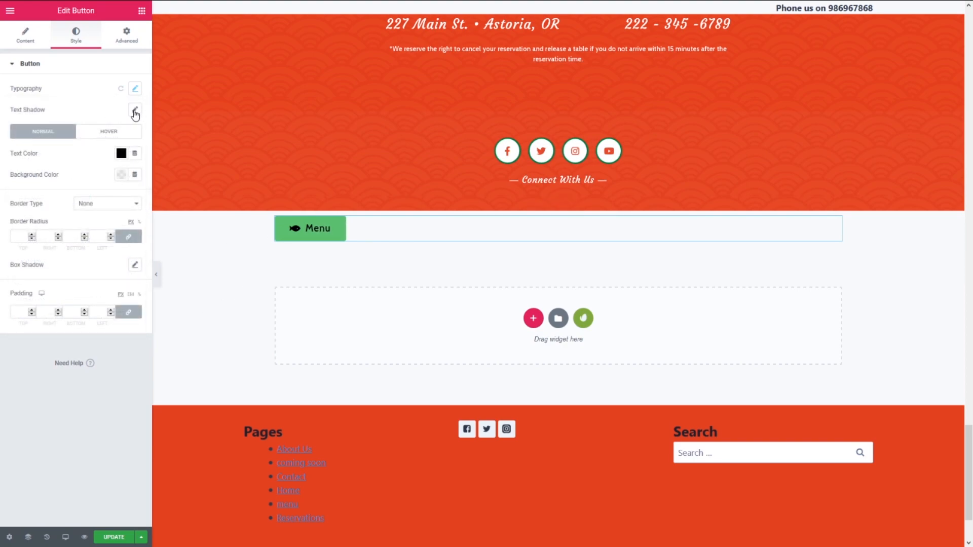
- Apply the default text shadow to the Menu button and give it a solid border
click(134, 112)
click(134, 111)
click(127, 204)
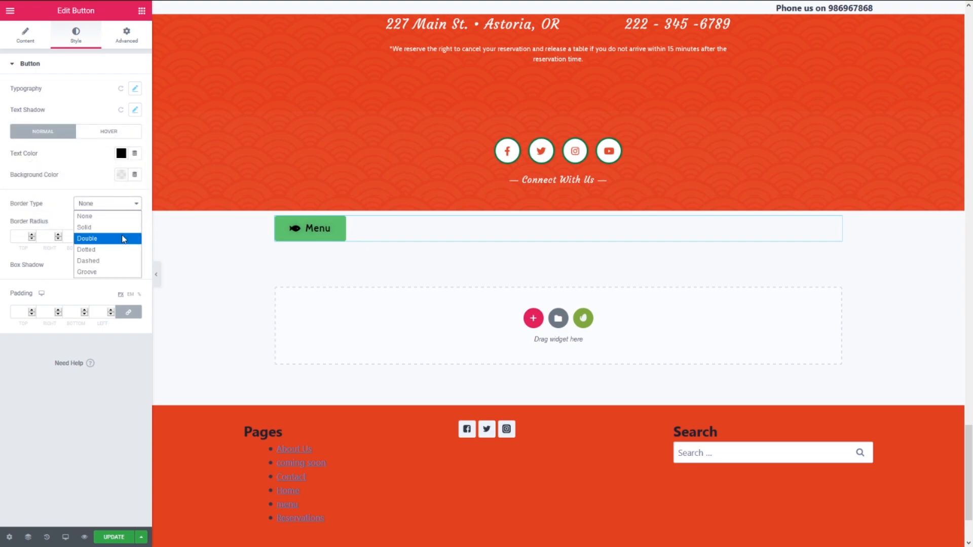
click(121, 224)
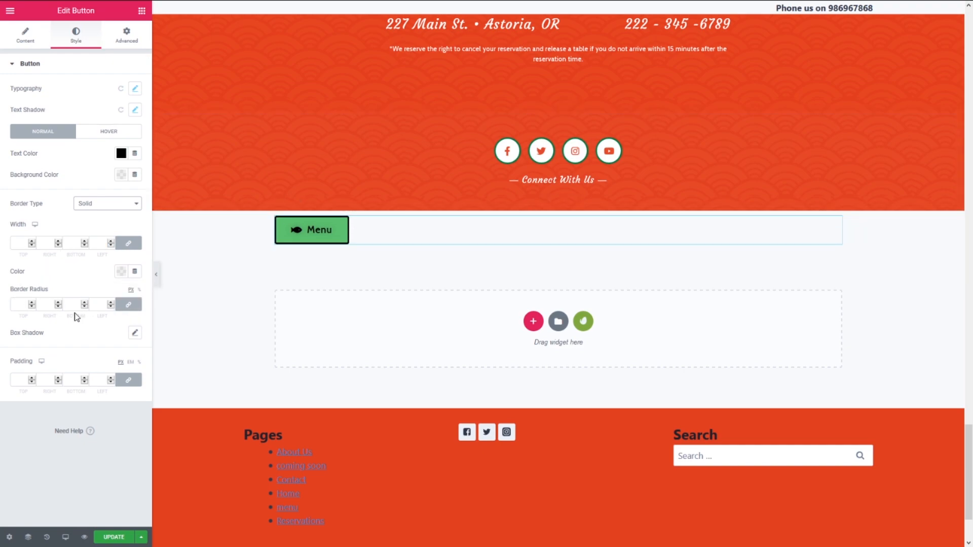
- Unlink the border radius values, set top and bottom to 10 with right and left at 0, and make the button's background fully transparent
click(129, 304)
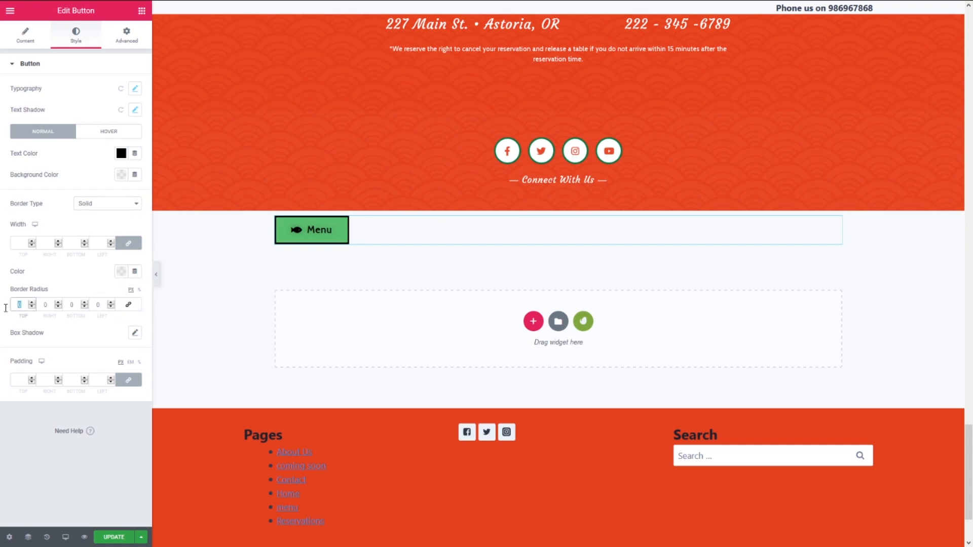
drag(79, 305, 65, 305)
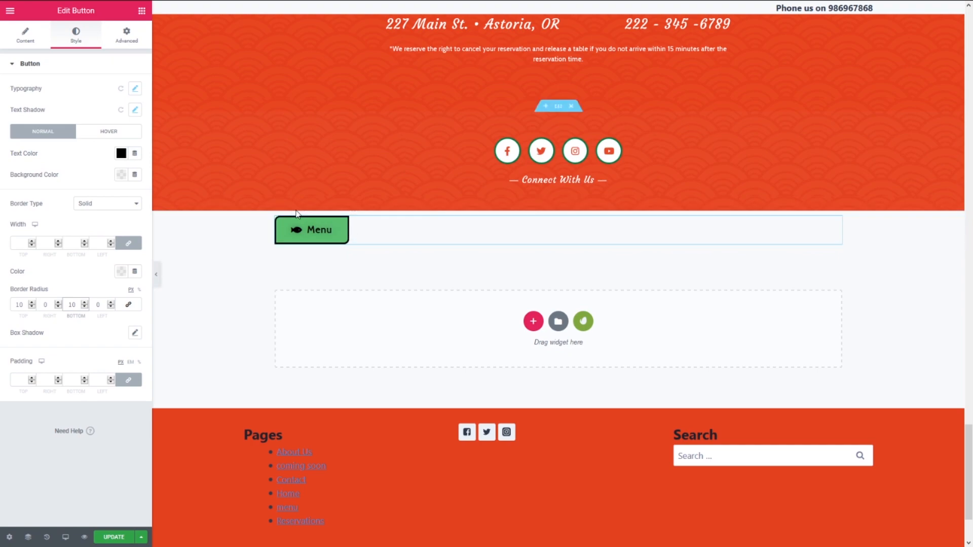
click(121, 175)
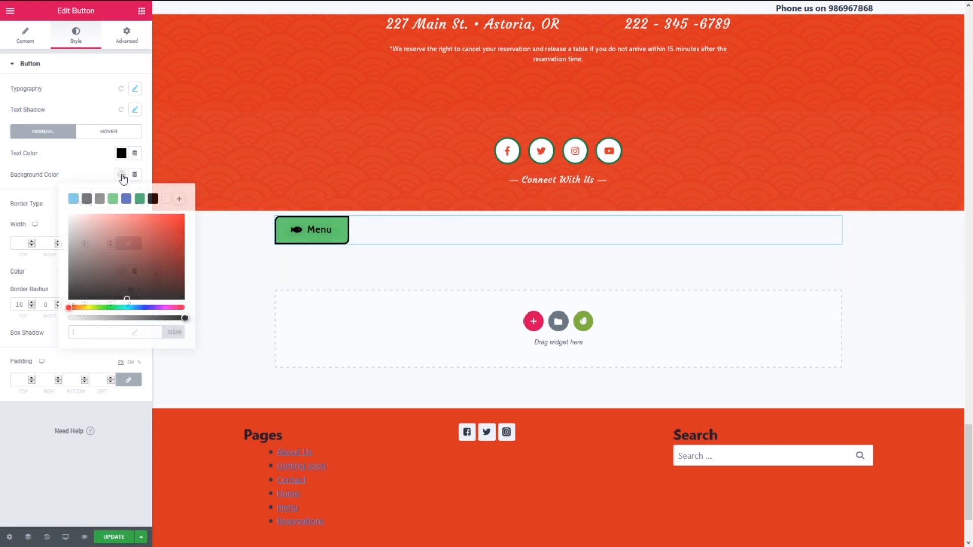
drag(186, 318, 44, 320)
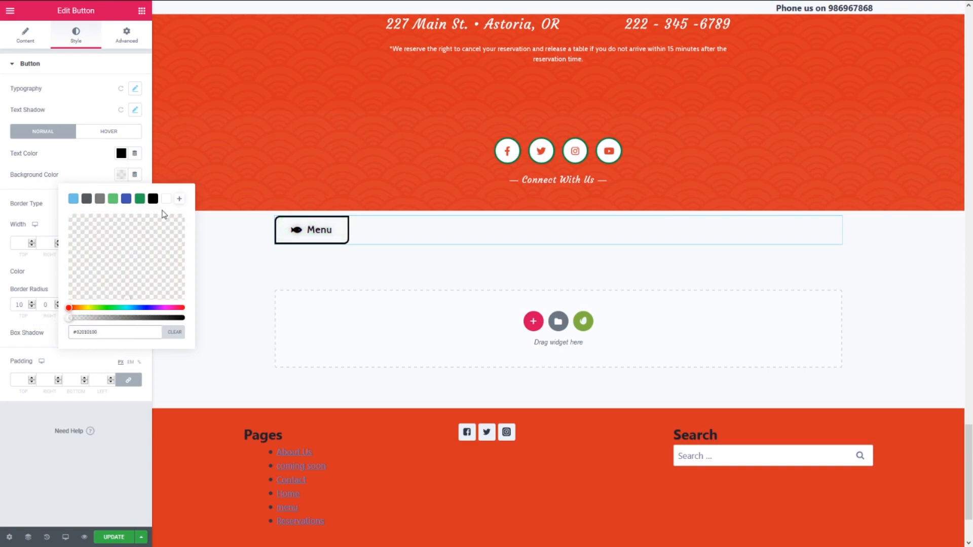
click(88, 162)
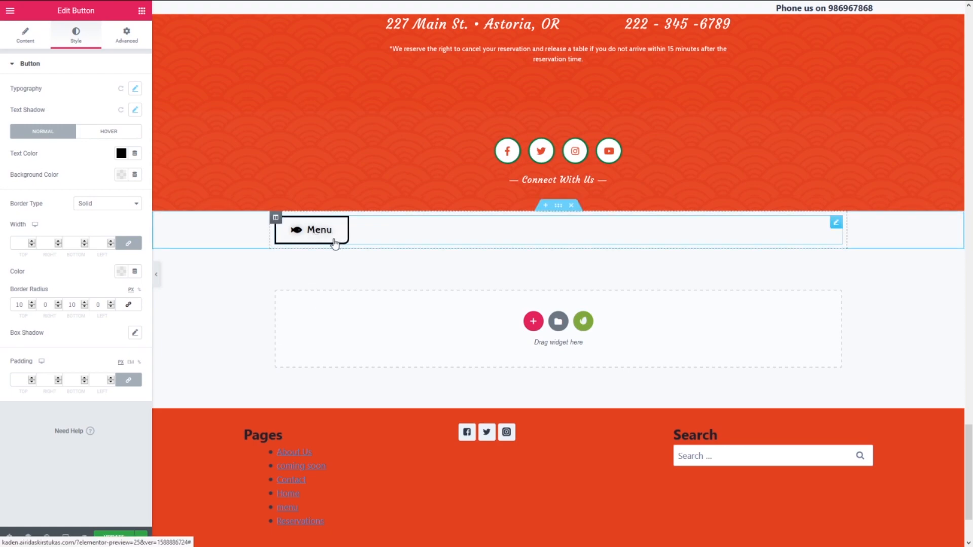
- Set the Menu button's hover animation to Bounce Out and center the button in its section
click(109, 132)
click(77, 232)
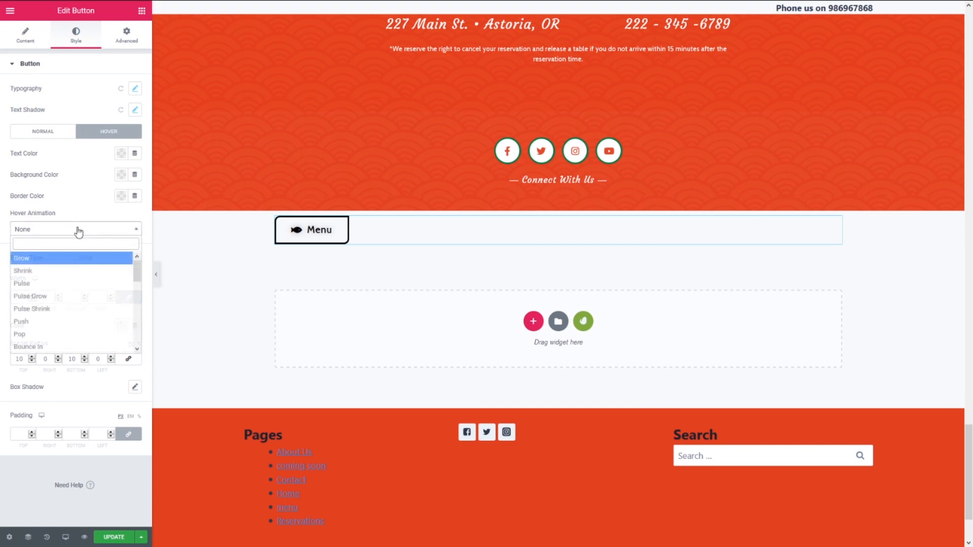
scroll(60, 278, down, 3)
click(60, 271)
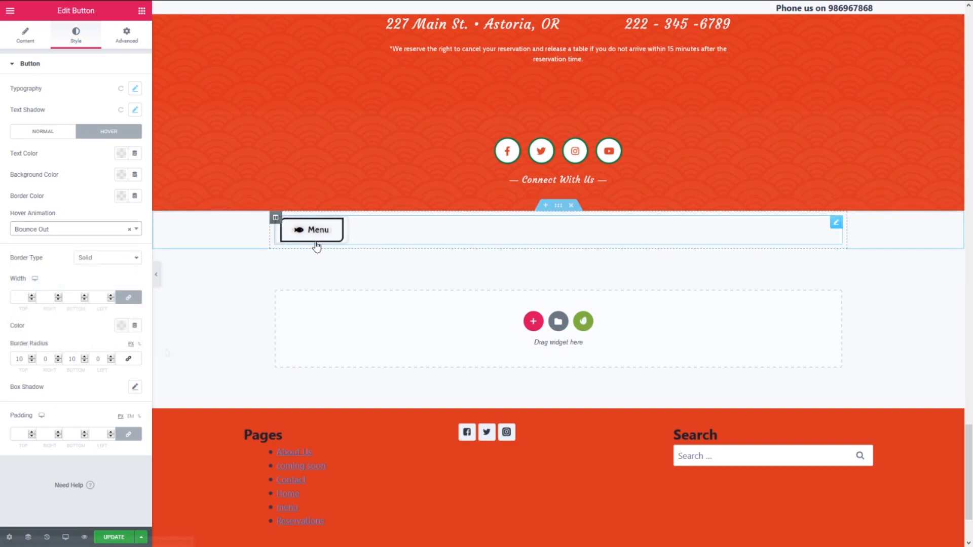
click(28, 42)
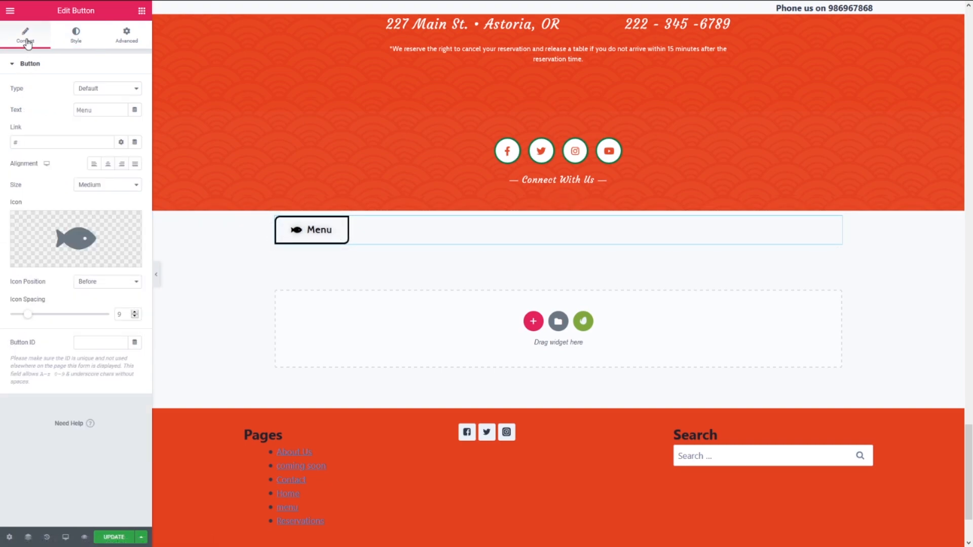
click(108, 163)
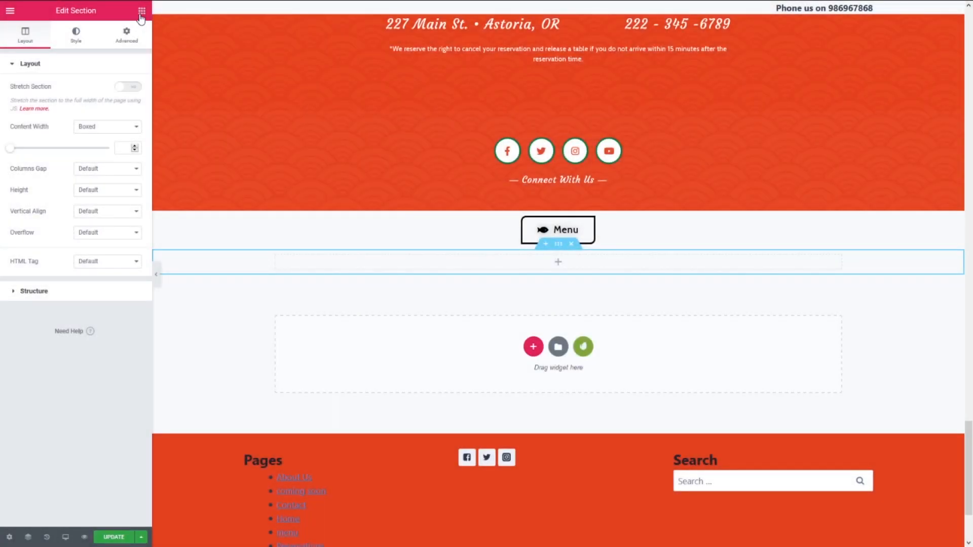
- Add a second Button widget to the empty section below the Menu button
click(142, 11)
drag(113, 201, 524, 268)
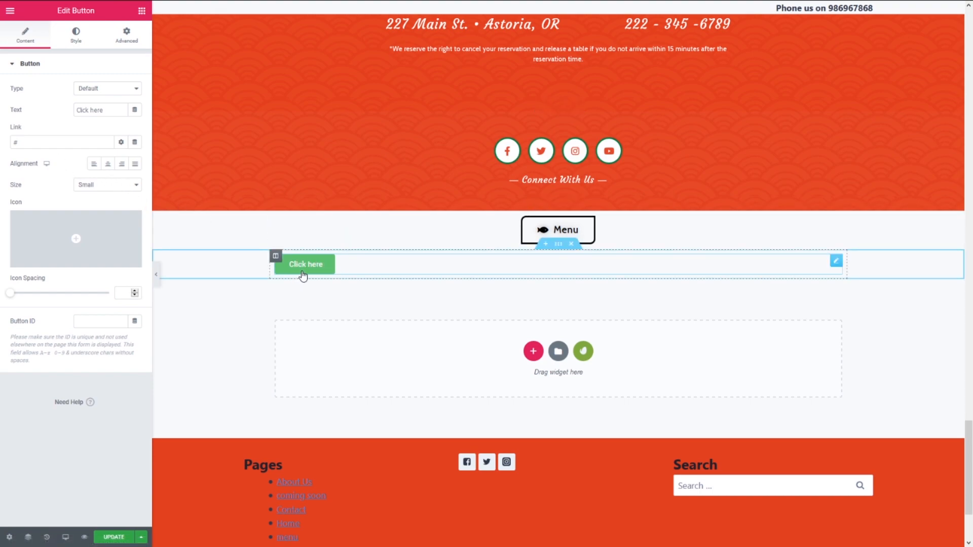
- Set the second button's border radius to 10 top and bottom, 0 right and left, and use the two-plate sushi photo as the widget's classic background
click(76, 35)
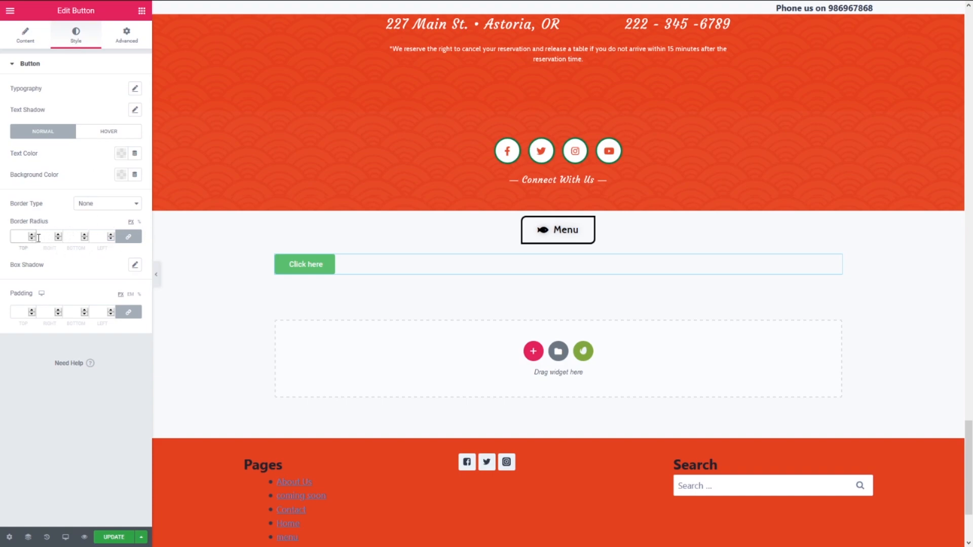
text(0)
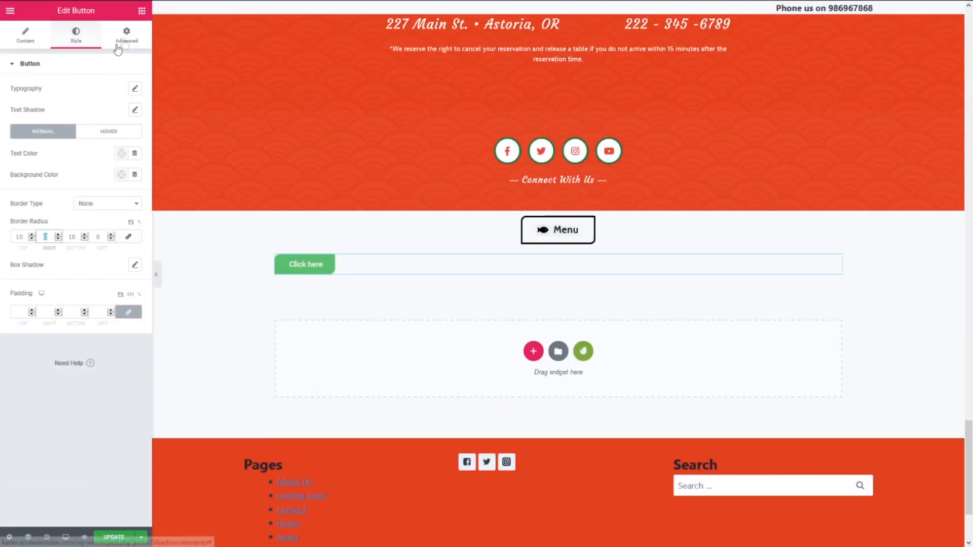
click(122, 43)
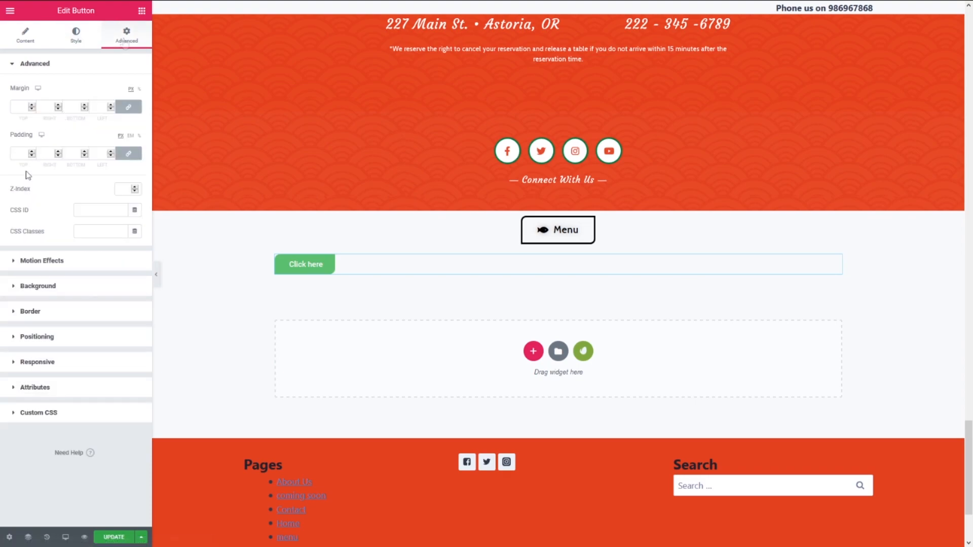
click(14, 287)
click(121, 162)
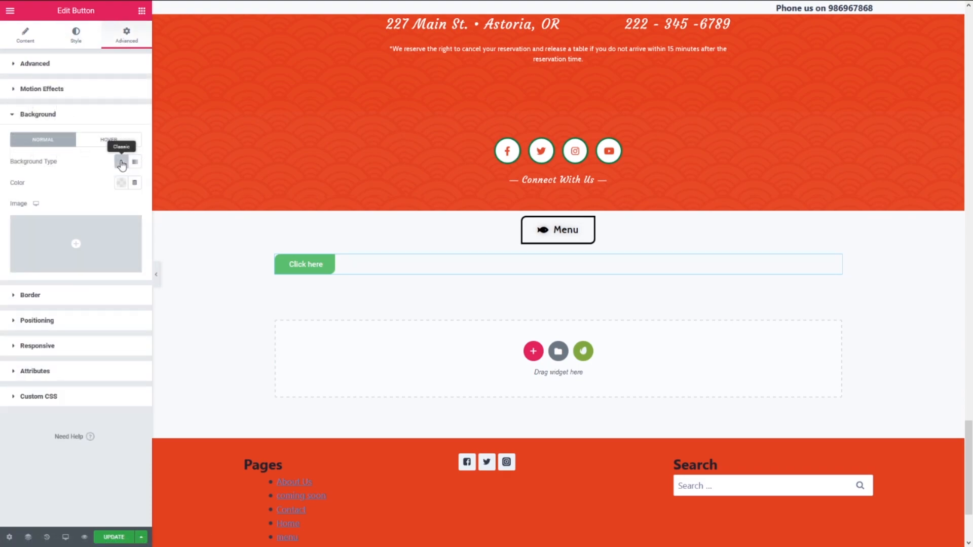
click(64, 261)
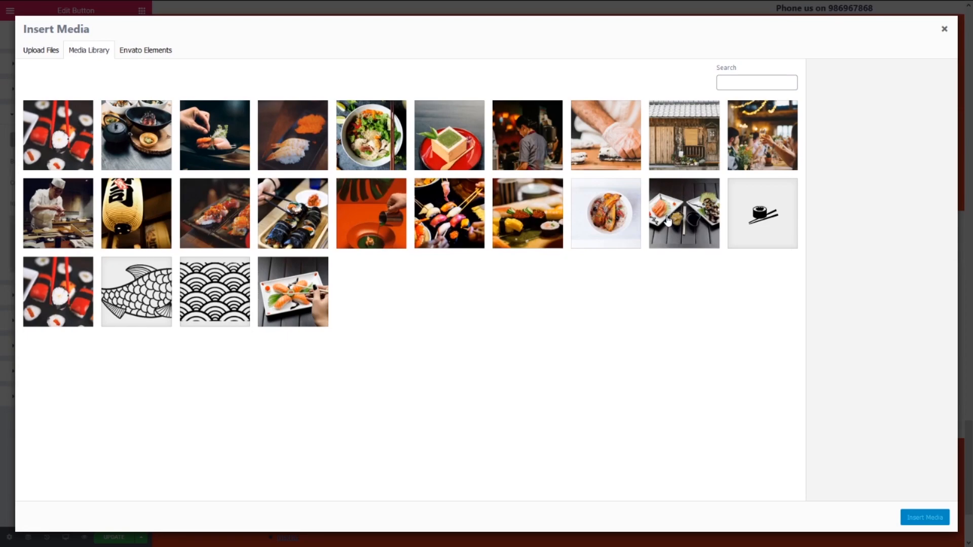
click(668, 219)
click(917, 517)
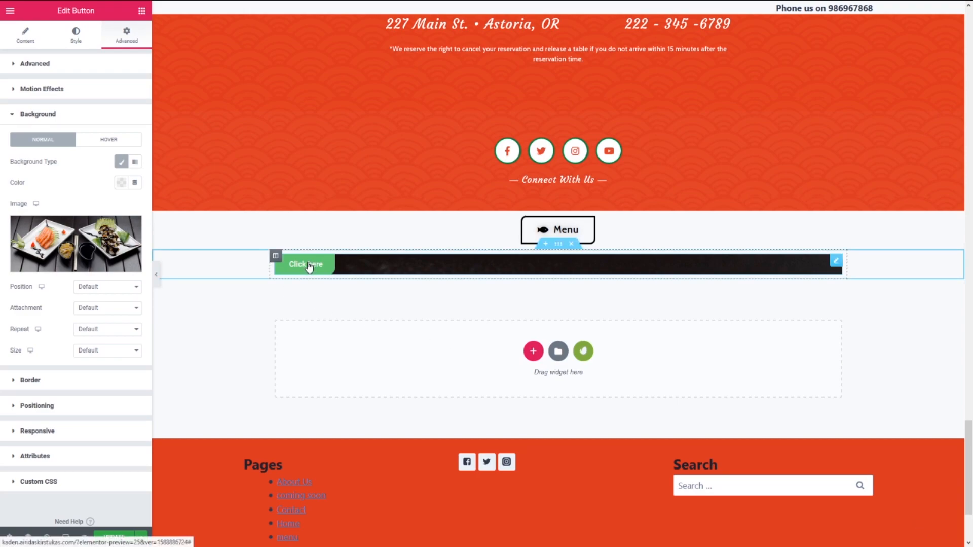
- Make the second button's own background color fully transparent
click(81, 42)
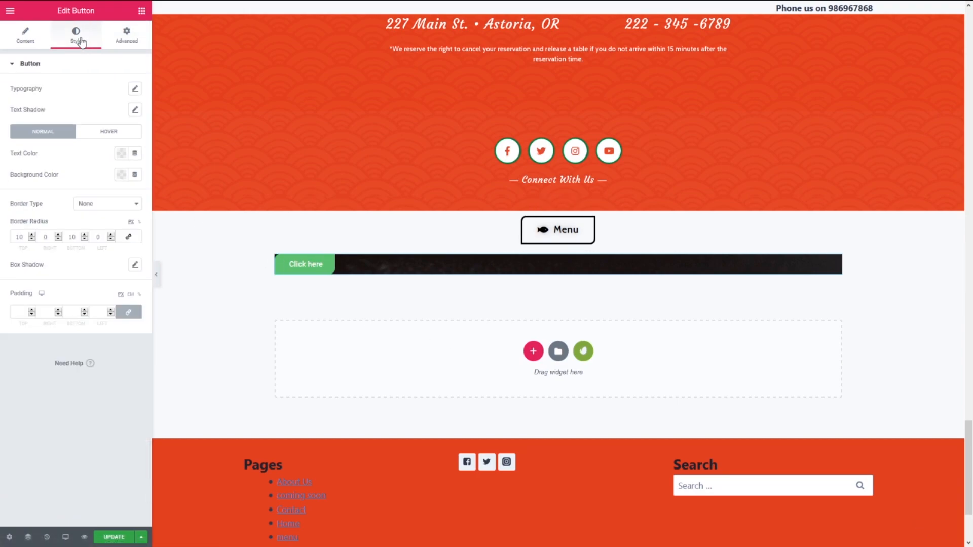
click(121, 175)
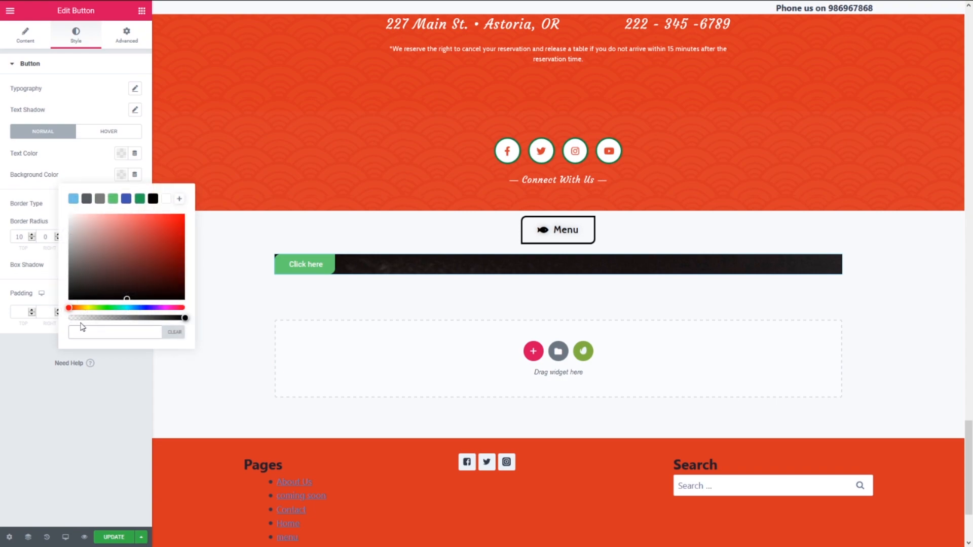
click(184, 332)
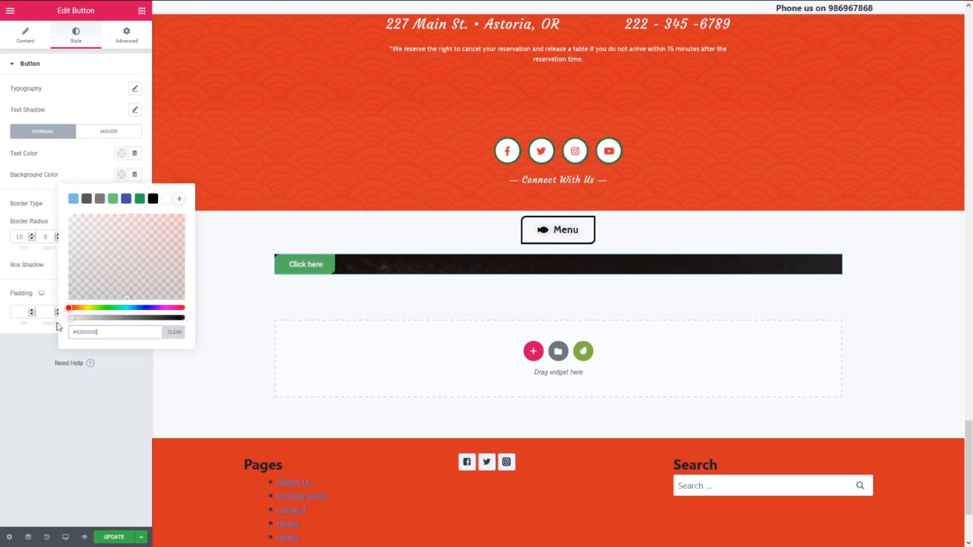
click(98, 159)
- Set the widget's background image position to Custom, with X at about -457 and Y at about -514 px
click(127, 35)
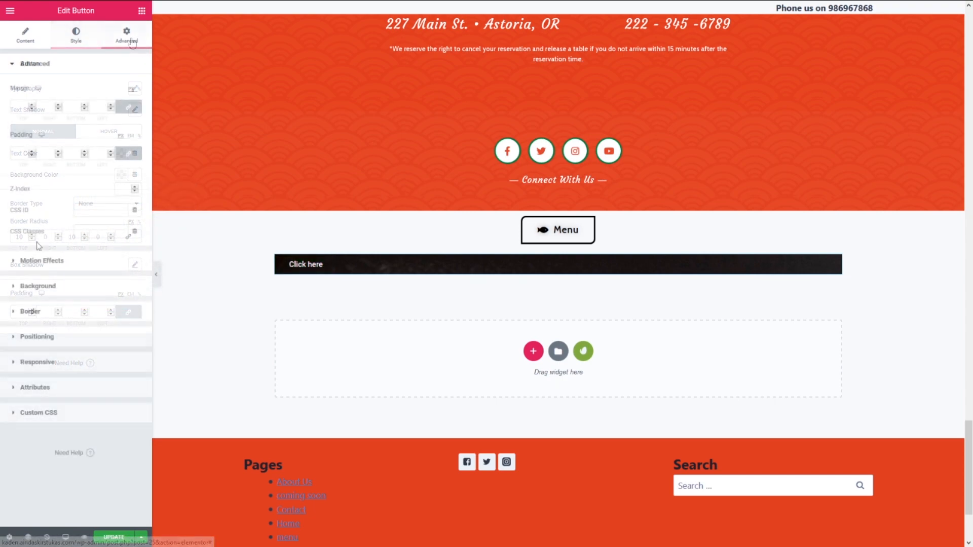
click(15, 287)
click(113, 286)
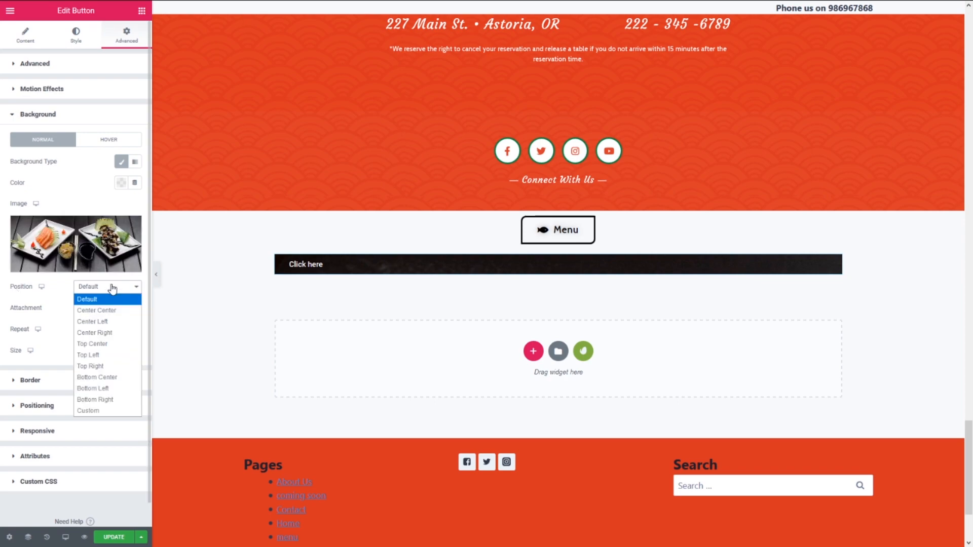
click(120, 413)
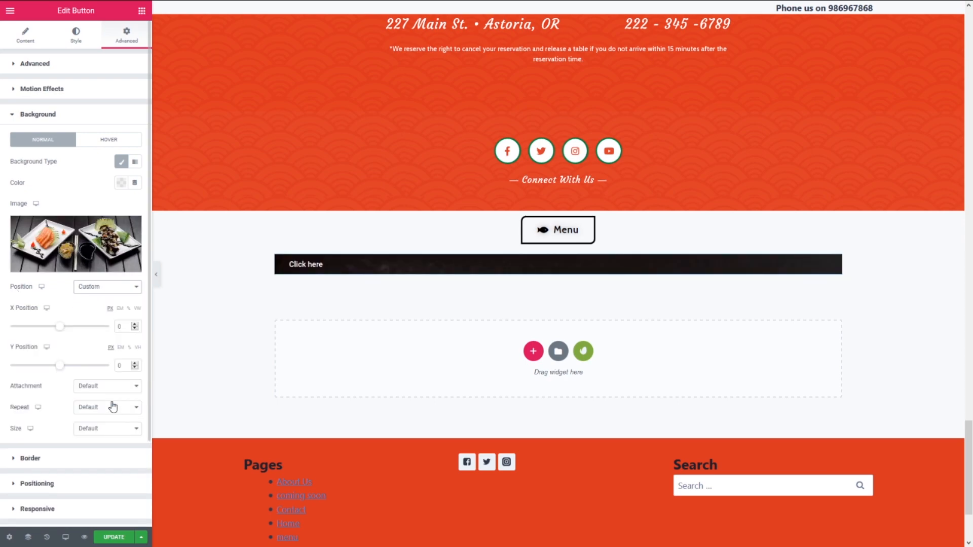
mouse_move(59, 327)
mouse_down()
mouse_move(2, 325)
mouse_move(91, 326)
mouse_move(58, 328)
mouse_up()
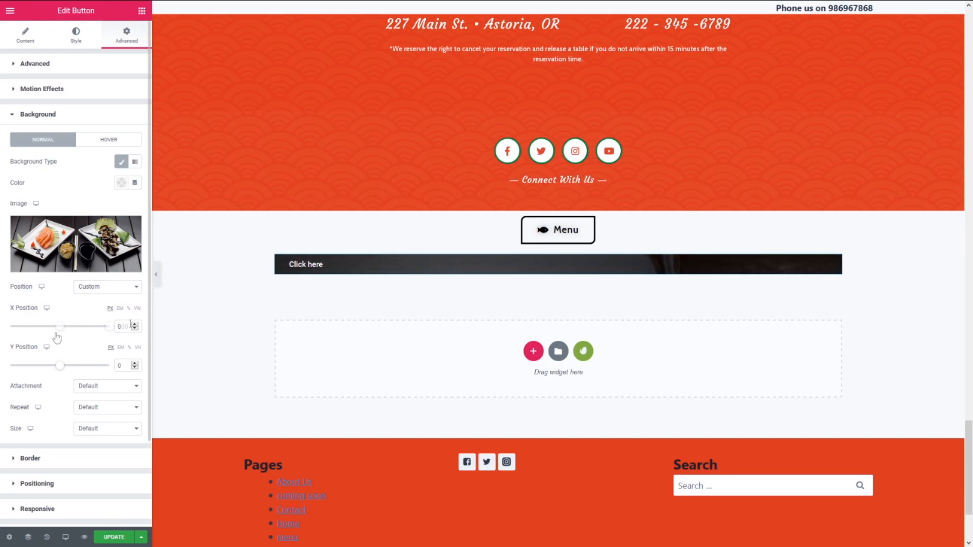
drag(64, 370, 32, 372)
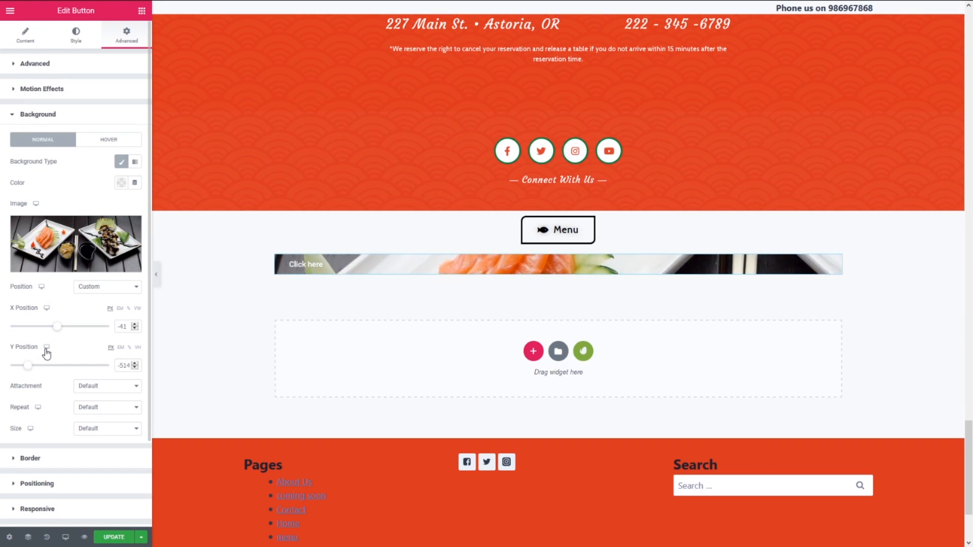
drag(56, 331, 31, 326)
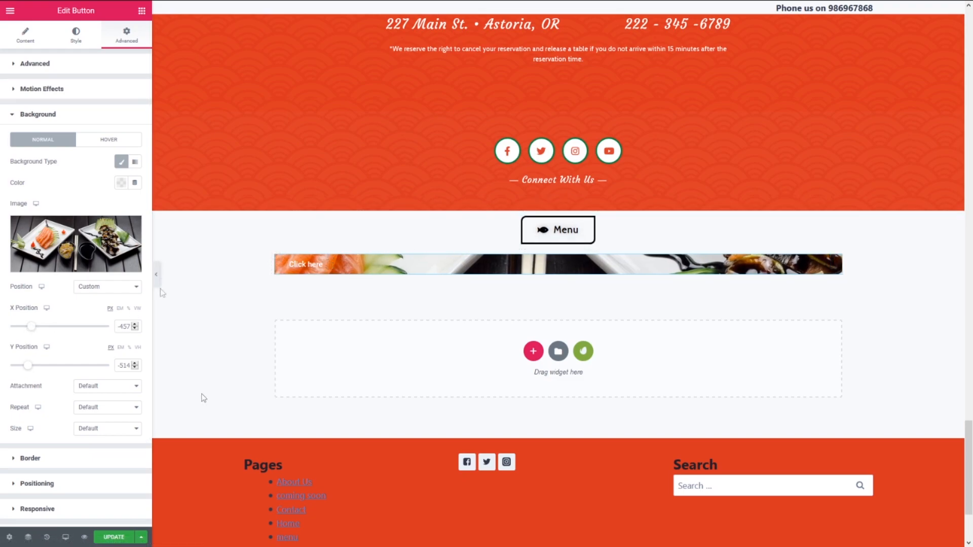
- Unlink the widget's advanced border radius values and set top and bottom to 10, keeping right and left at 0
click(31, 459)
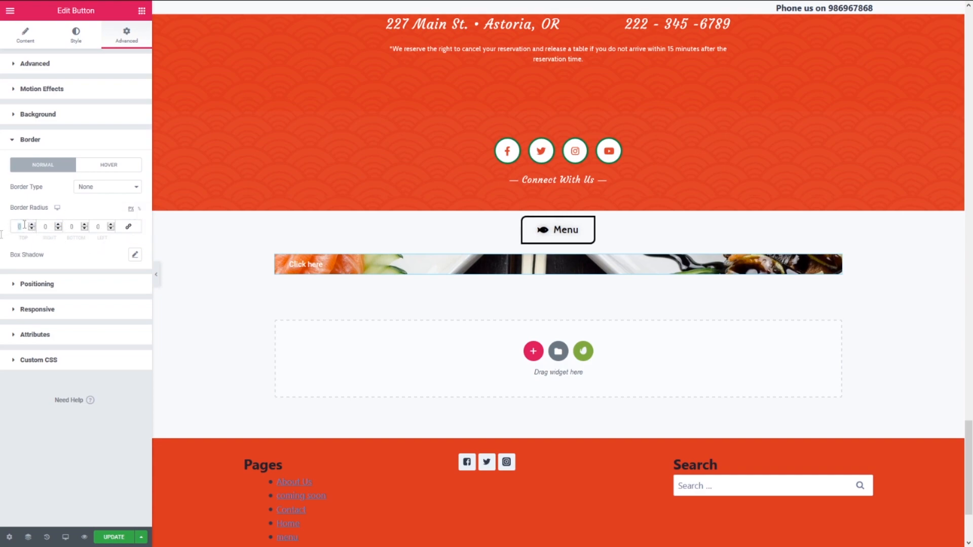
click(69, 232)
text(10)
- Set the image button widget's positioning width to Inline (auto)
click(56, 288)
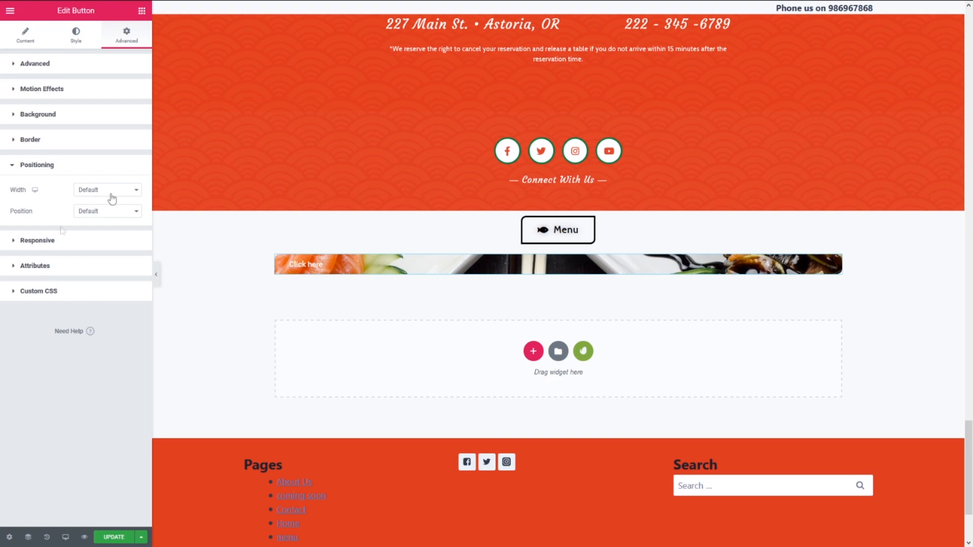
click(113, 211)
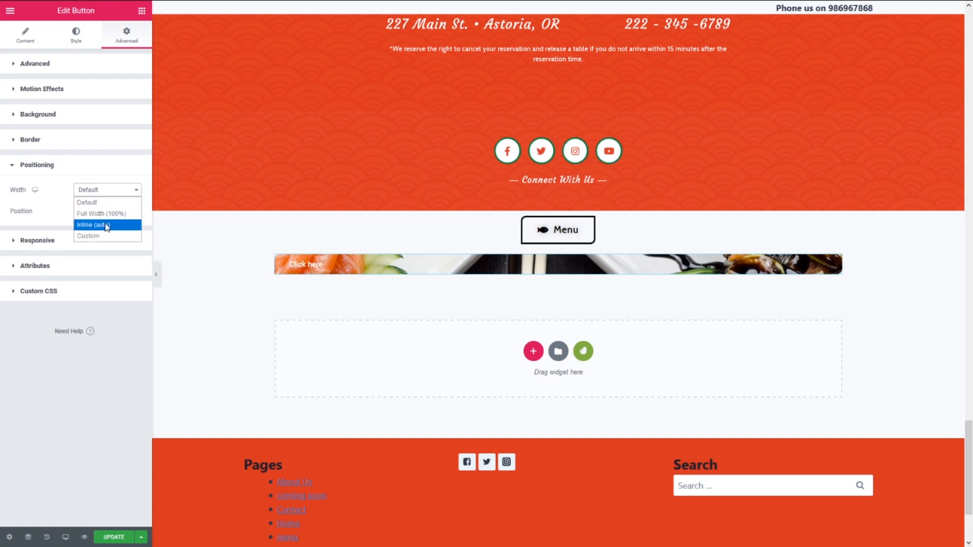
click(107, 231)
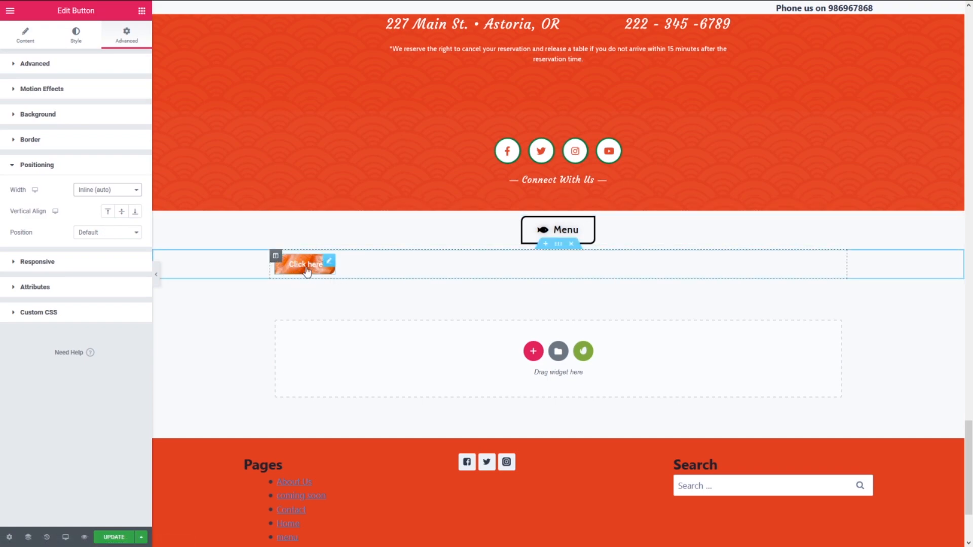
- Set the horizontal alignment of the column containing the image button to Center
scroll(385, 258, down, 3)
click(409, 243)
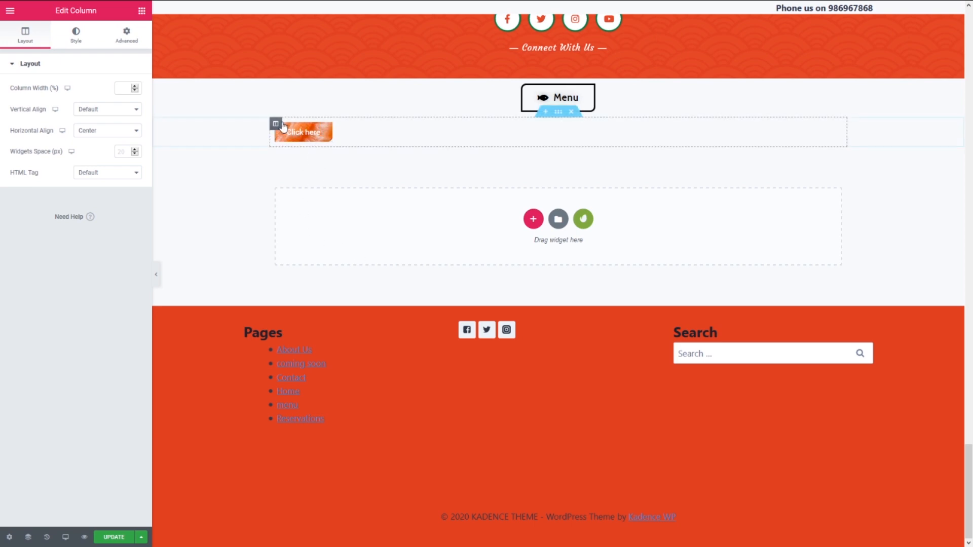
click(275, 125)
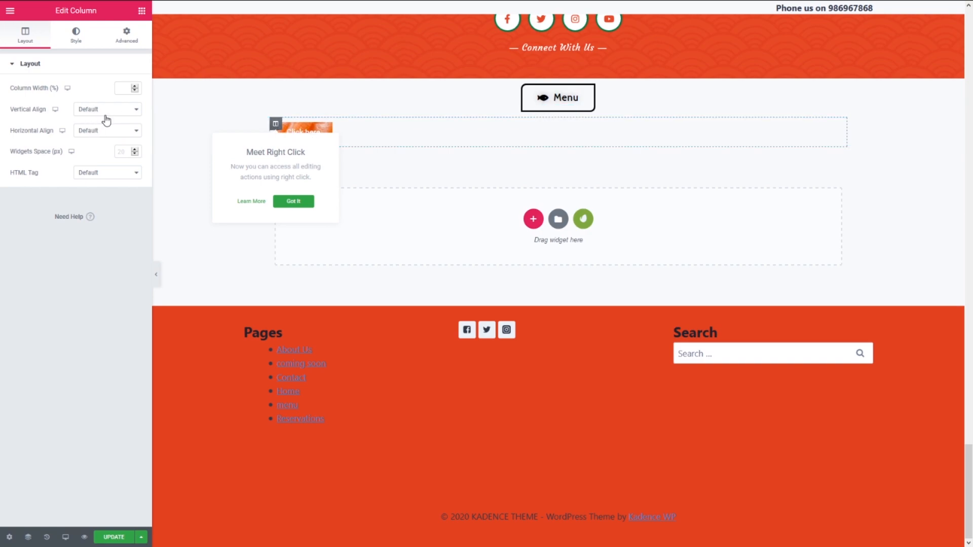
click(121, 133)
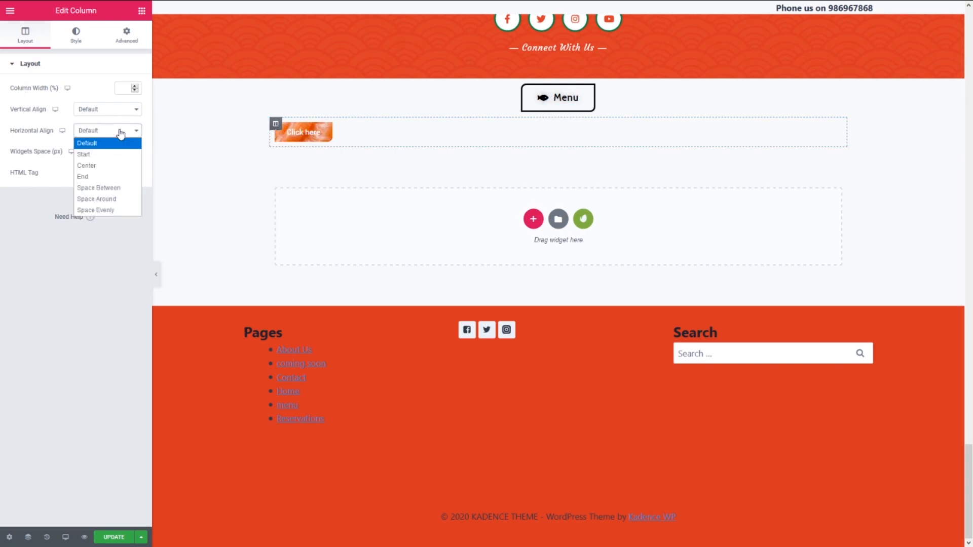
click(119, 166)
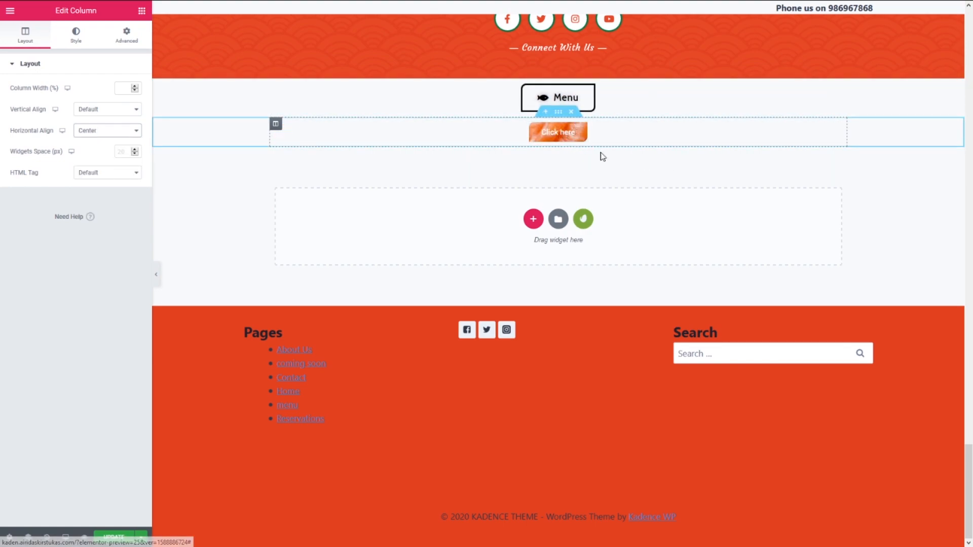
- Add a new single-column section below the image button and place a third Button widget in it
click(532, 223)
click(420, 245)
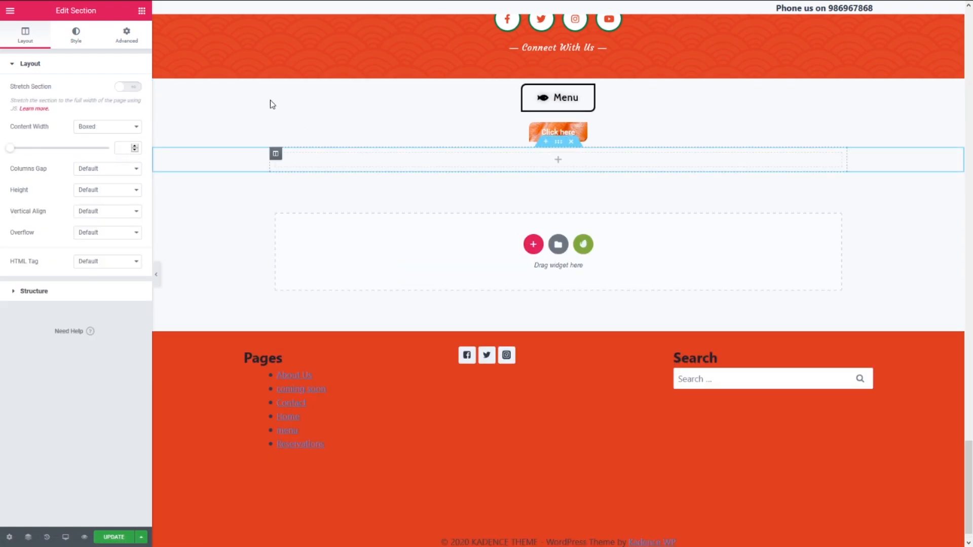
click(141, 11)
drag(113, 203, 579, 161)
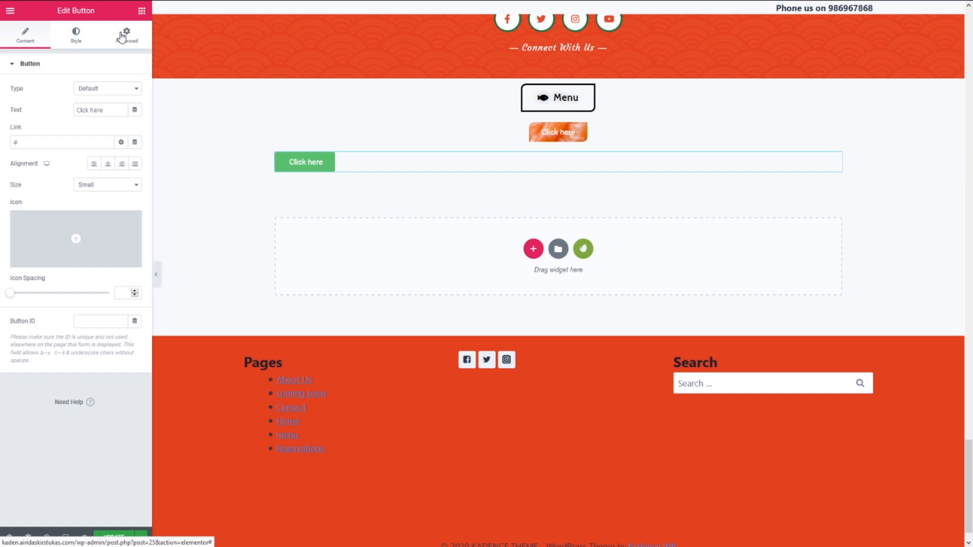
- Give the third button widget a linear gradient background from green at location 5 to light blue at location 95, with an angle of 200
click(125, 39)
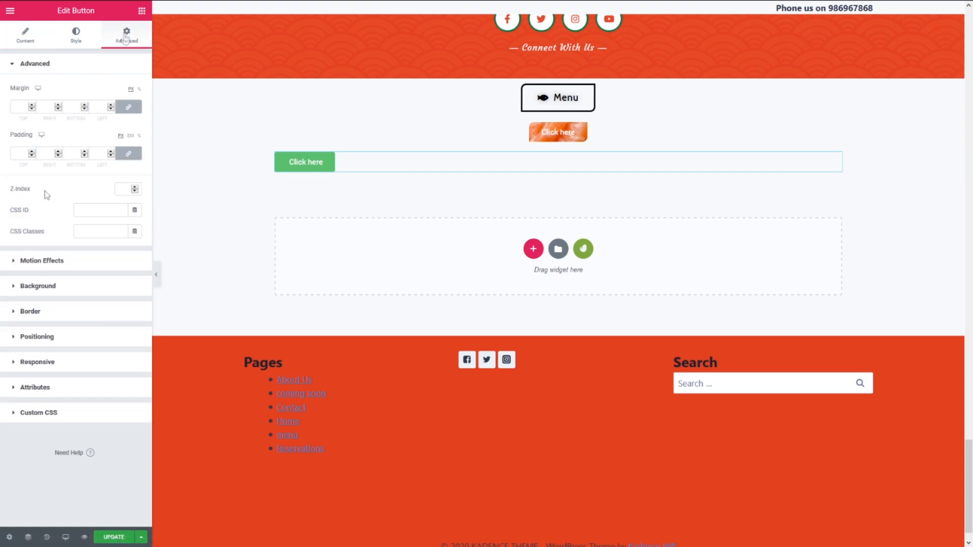
click(15, 288)
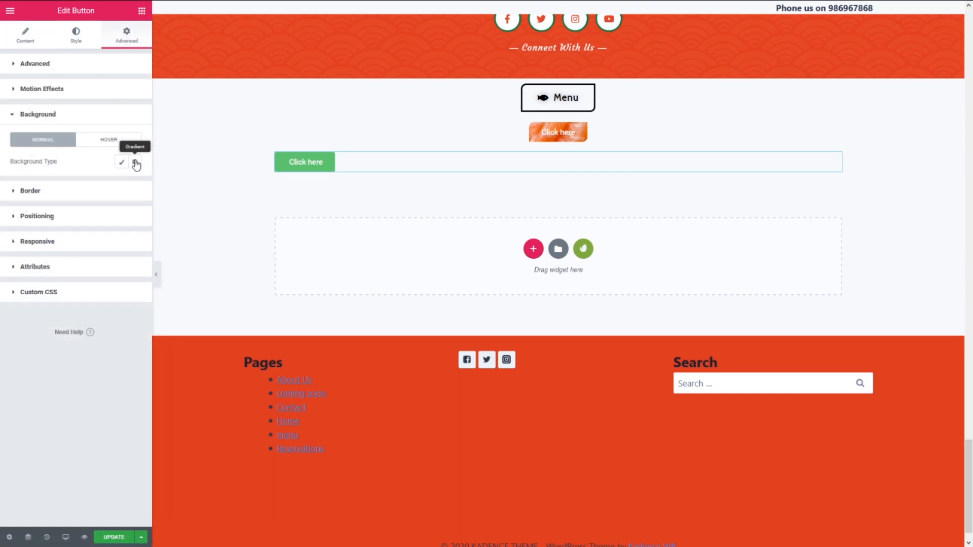
click(135, 163)
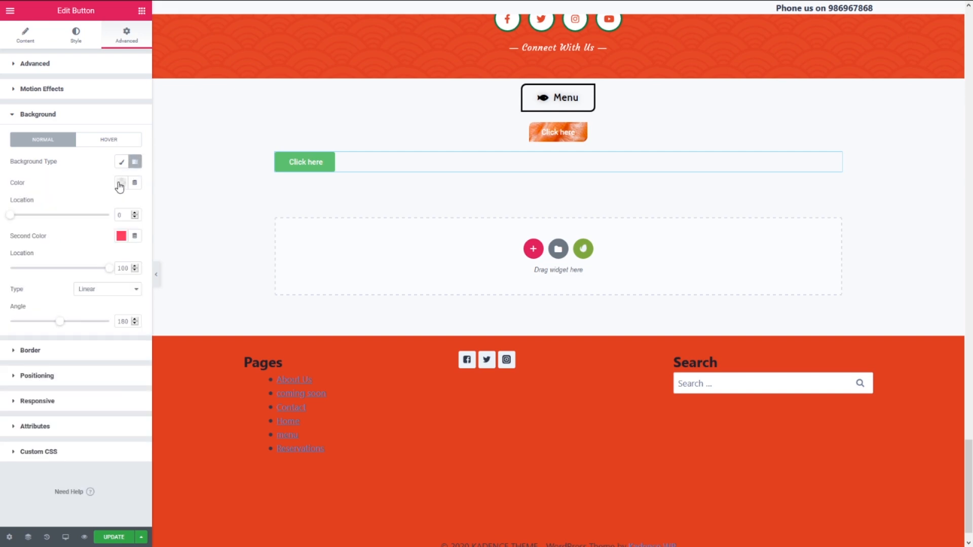
click(120, 183)
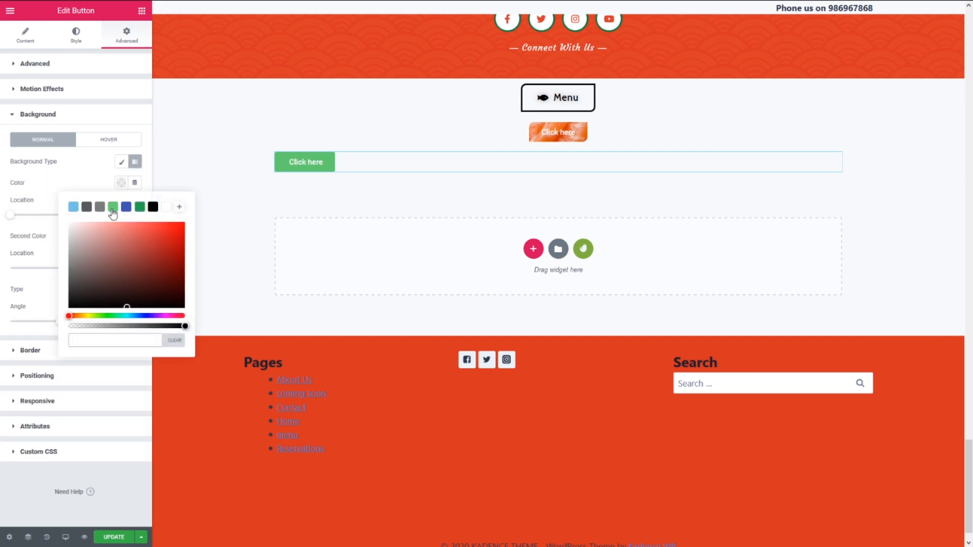
click(113, 207)
click(122, 238)
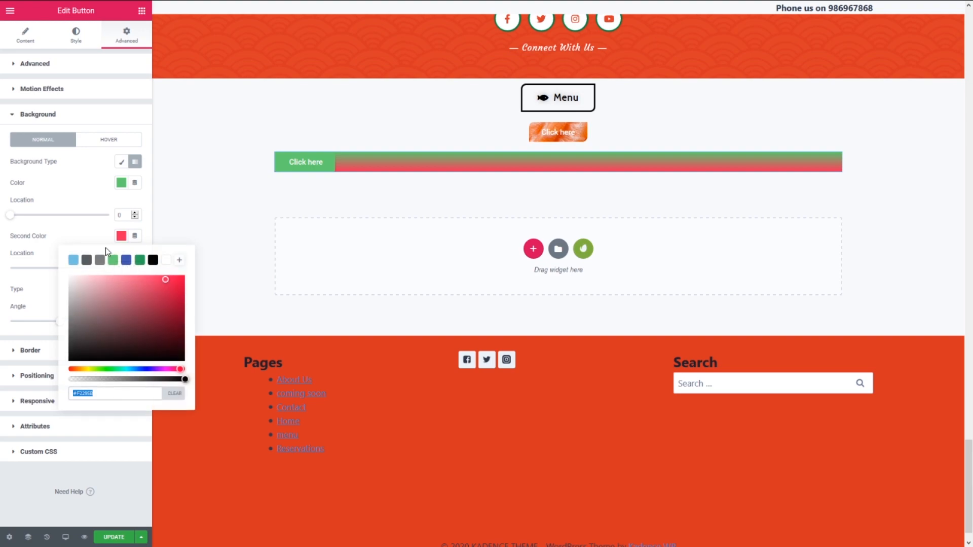
click(72, 260)
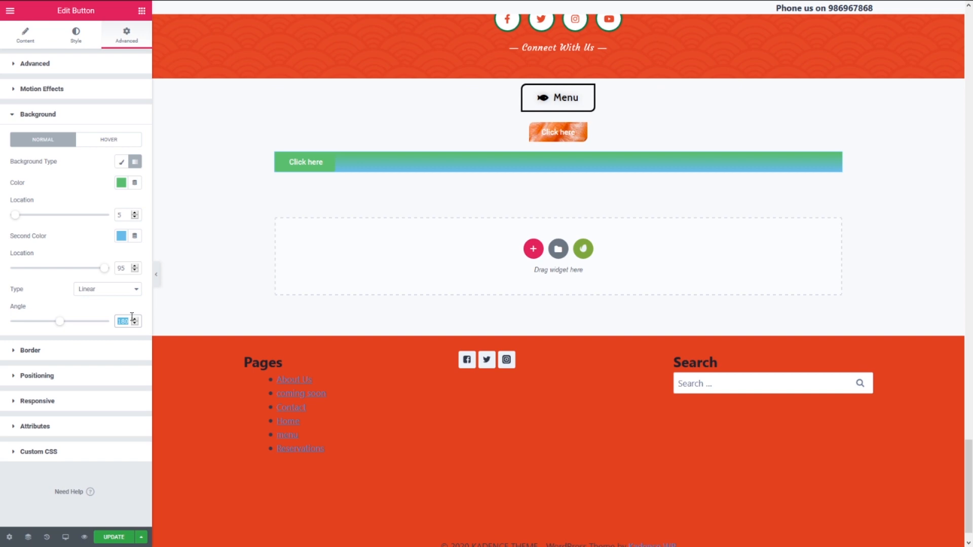
text(200)
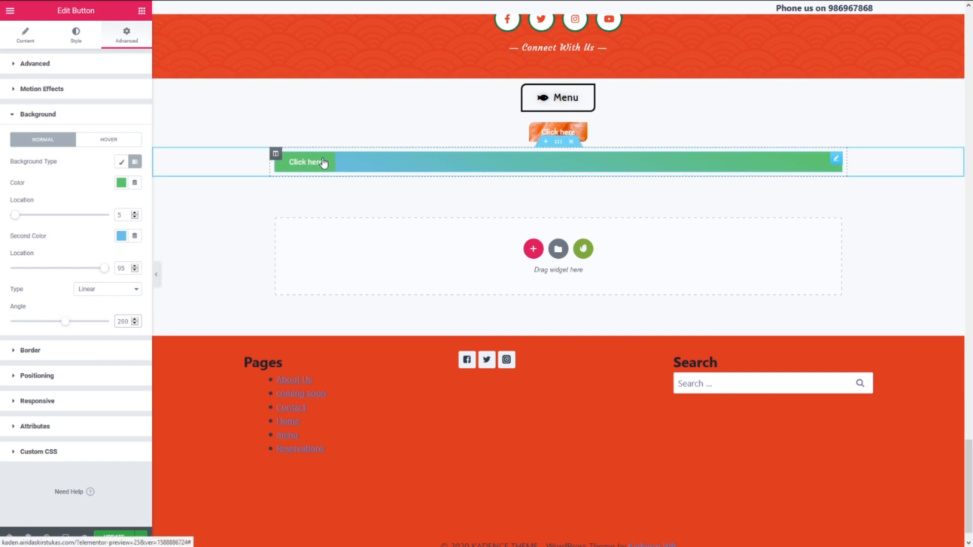
- Make the third button's own background color fully transparent over the gradient
click(77, 37)
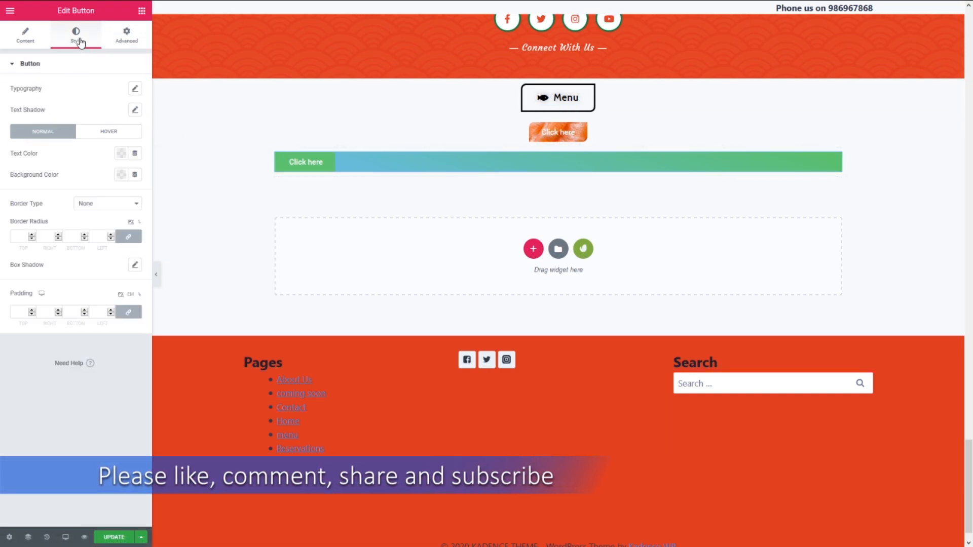
click(122, 175)
drag(185, 318, 70, 318)
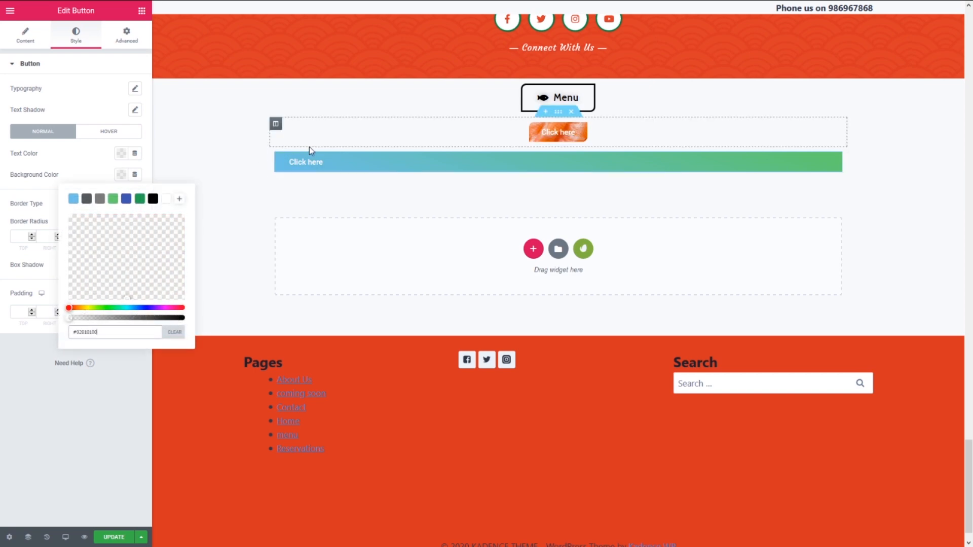
click(99, 147)
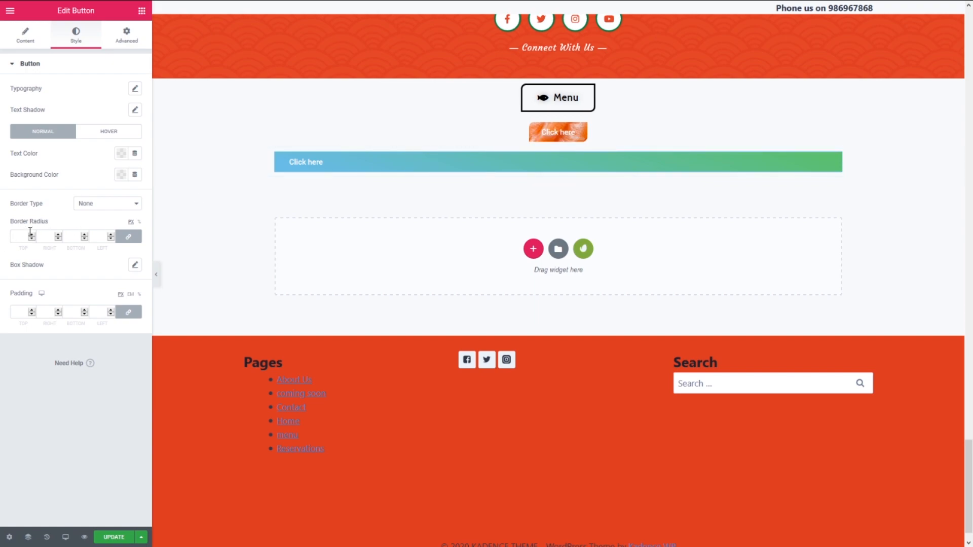
- Unlink the corners and set the border radius to 10, 0, 10, 0 on both the third button and its widget border
click(128, 236)
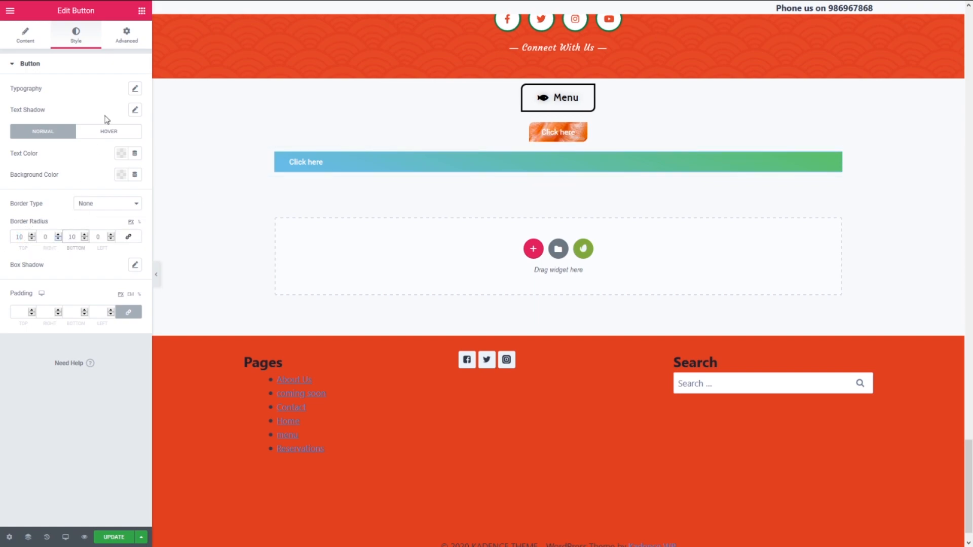
click(126, 37)
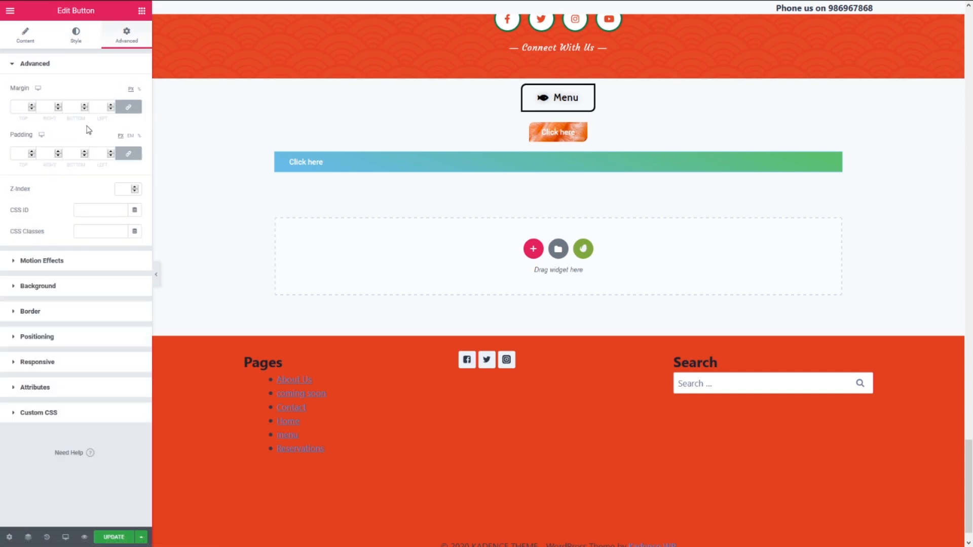
click(18, 291)
click(15, 352)
text(100)
click(128, 227)
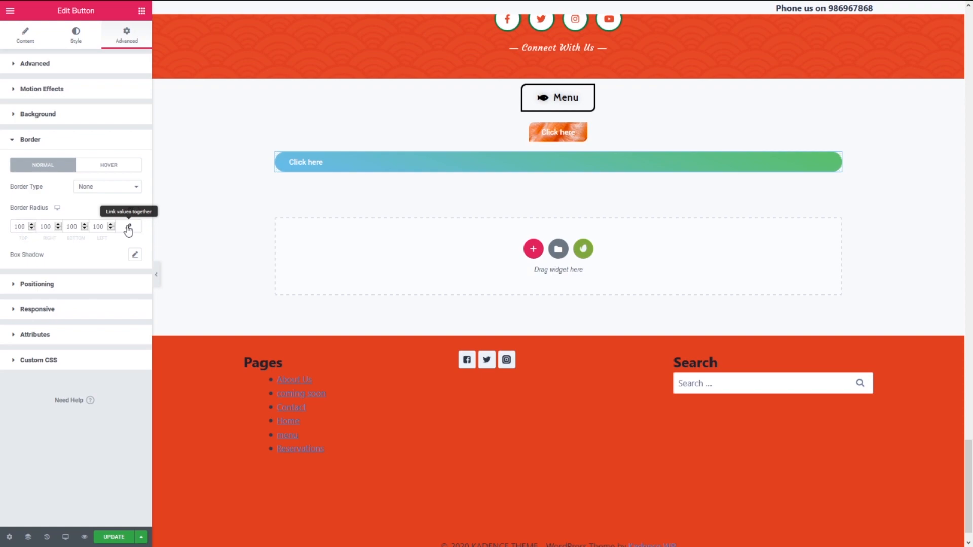
key(BackSpace)
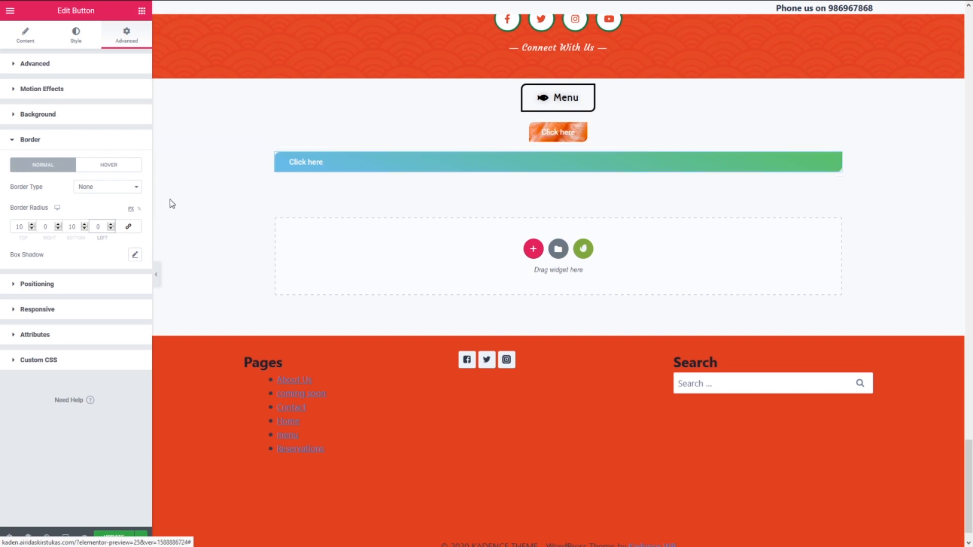
- Set the third button widget's positioning width to Inline (auto)
click(34, 284)
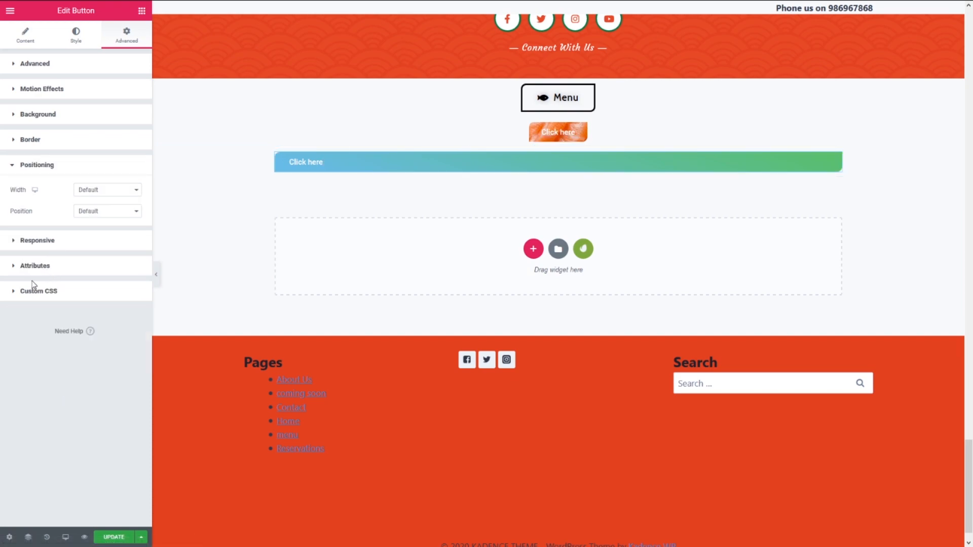
click(126, 195)
click(126, 225)
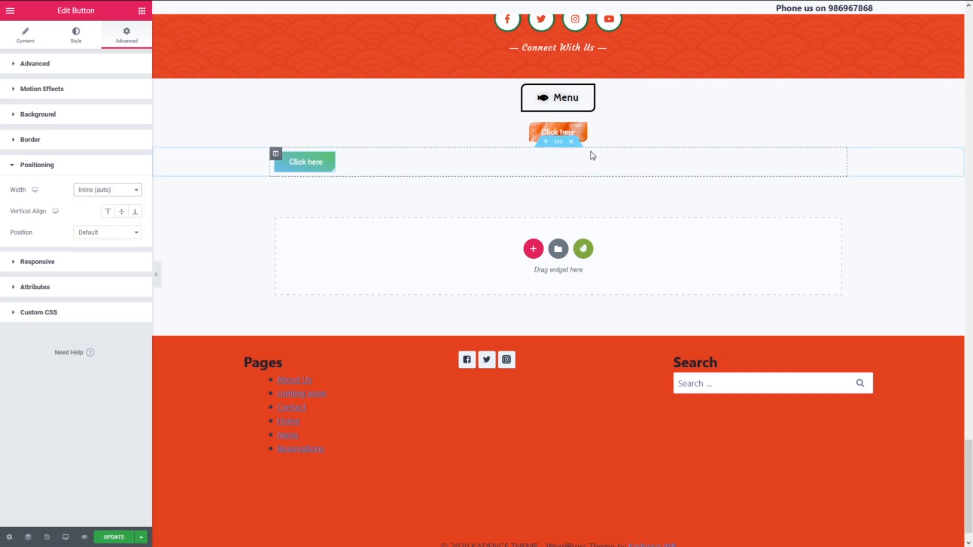
- Set the horizontal alignment of the column containing the gradient button to Center
click(276, 154)
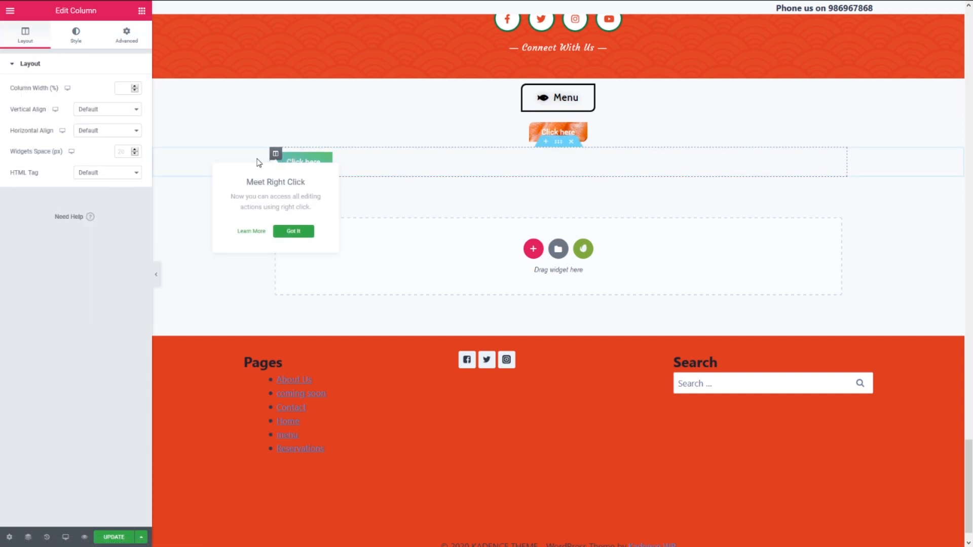
click(106, 131)
click(88, 166)
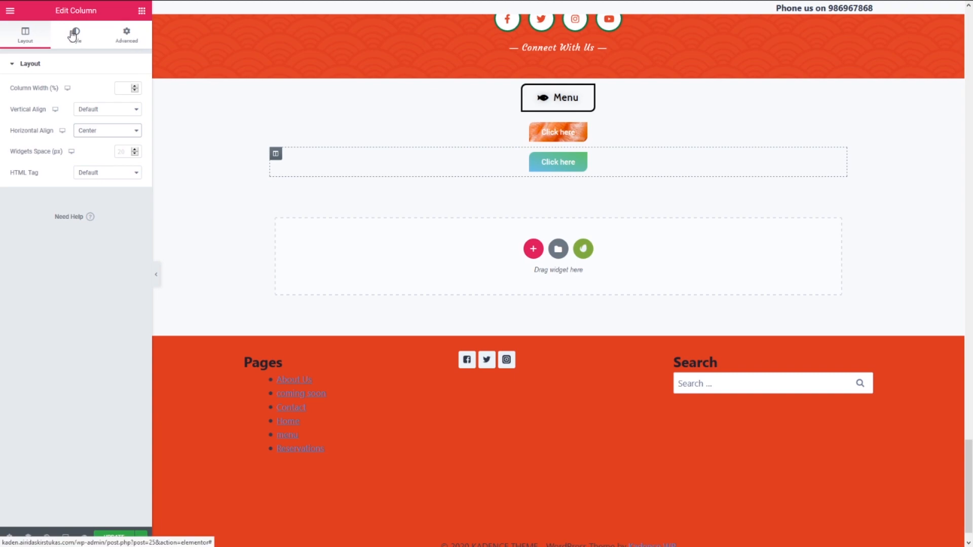
- Give the gradient button a Bounce Out hover animation and a Solid border type
click(581, 161)
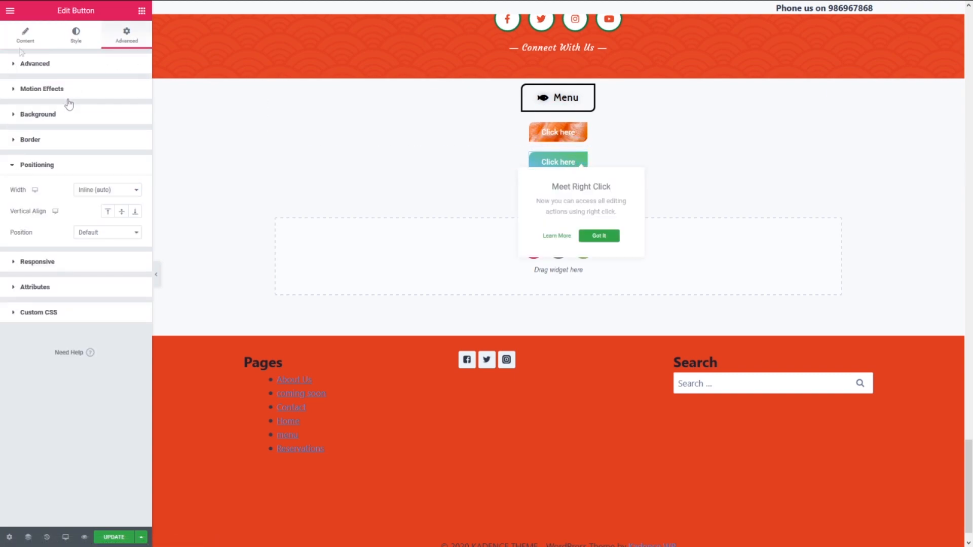
click(76, 34)
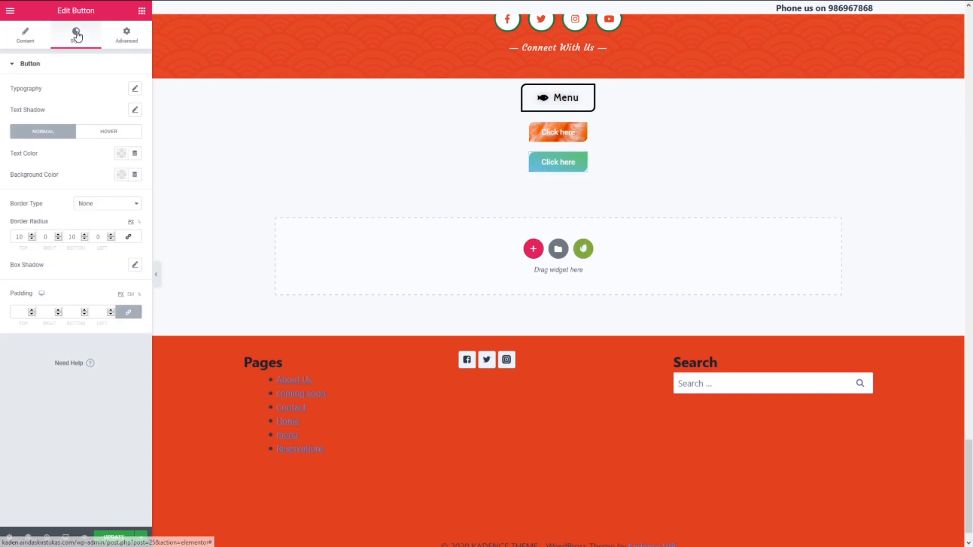
click(105, 133)
click(100, 212)
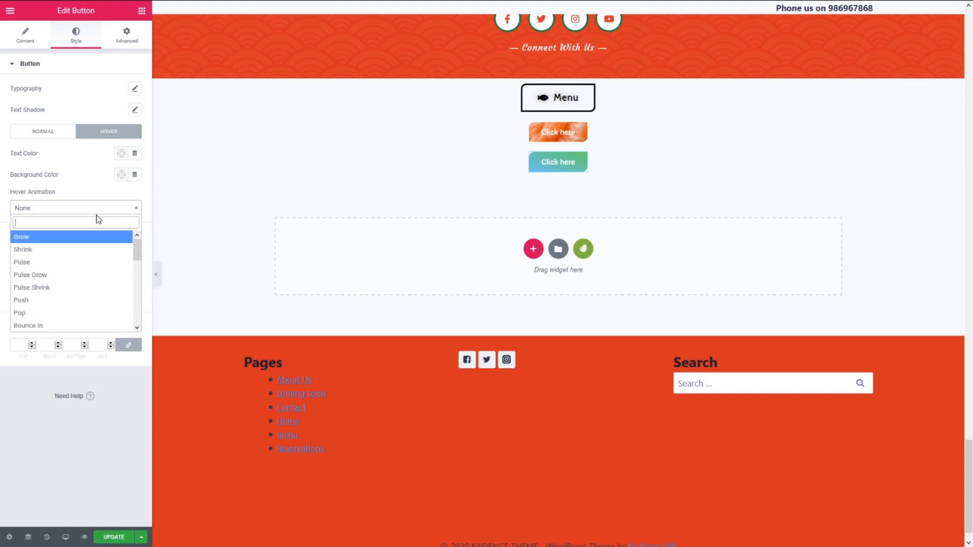
scroll(89, 259, down, 2)
click(84, 248)
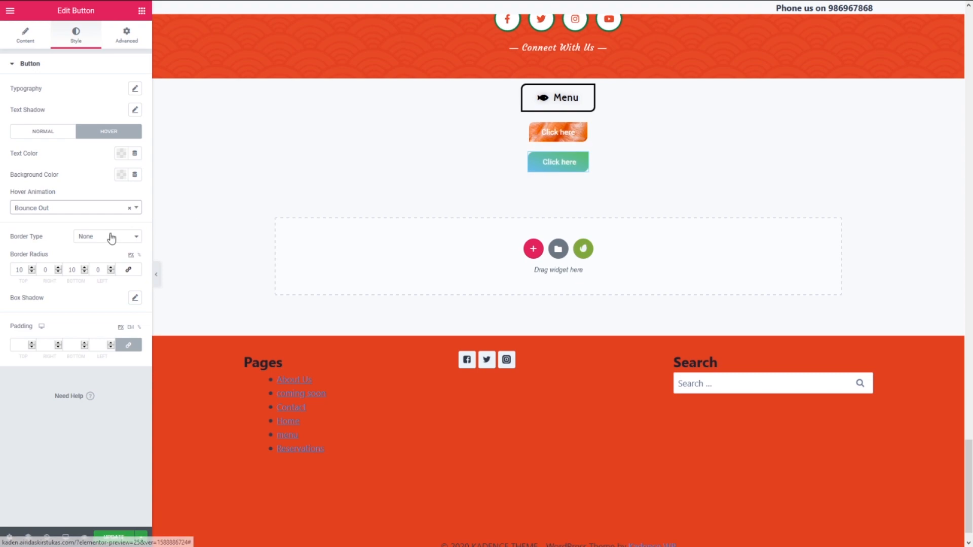
click(104, 240)
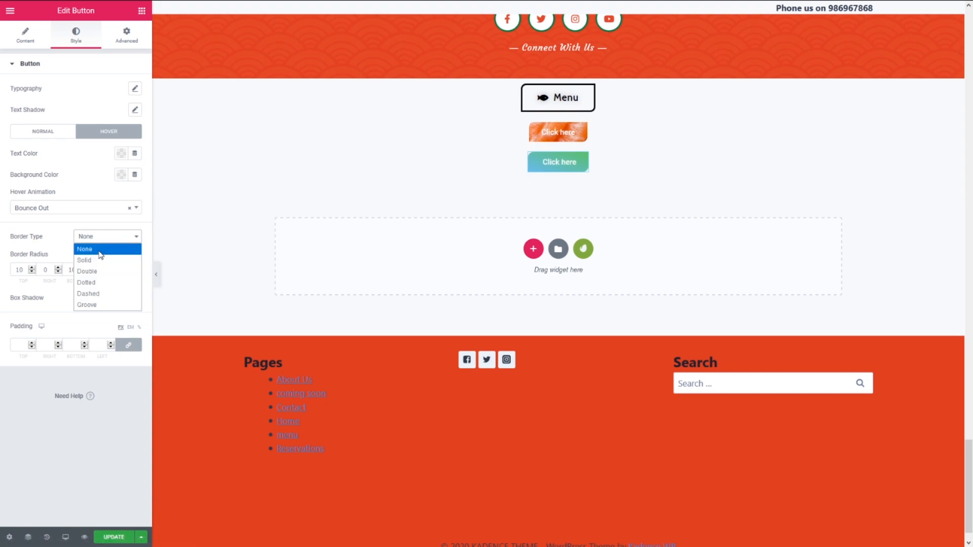
click(101, 263)
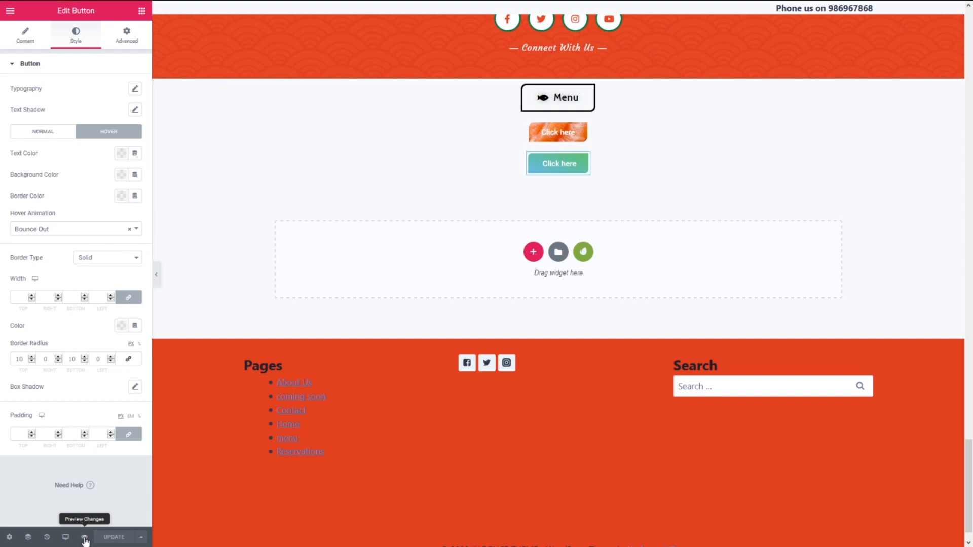
- Switch to the live homepage and examine the three custom buttons above the footer, along with the buttons elsewhere on the page
mouse_move(282, 4)
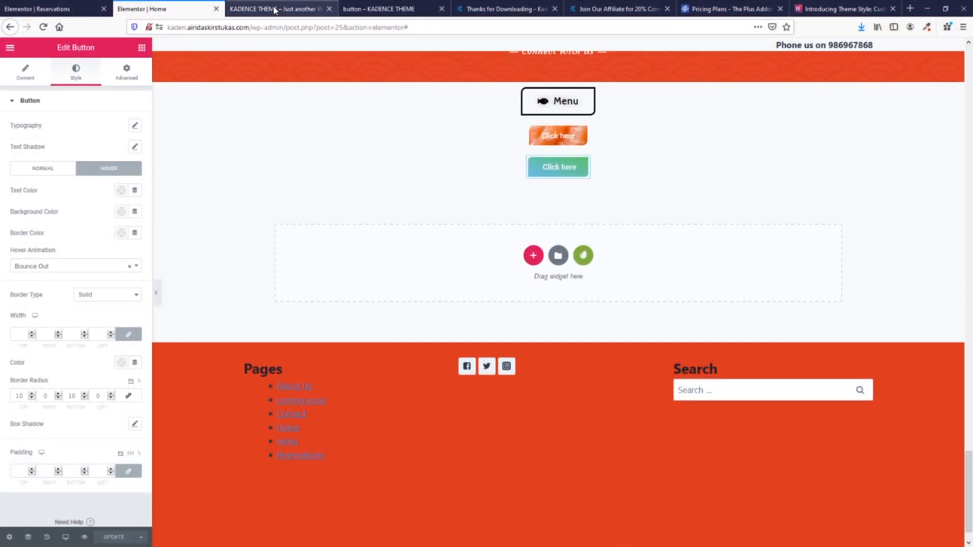
click(274, 9)
scroll(538, 221, down, 15)
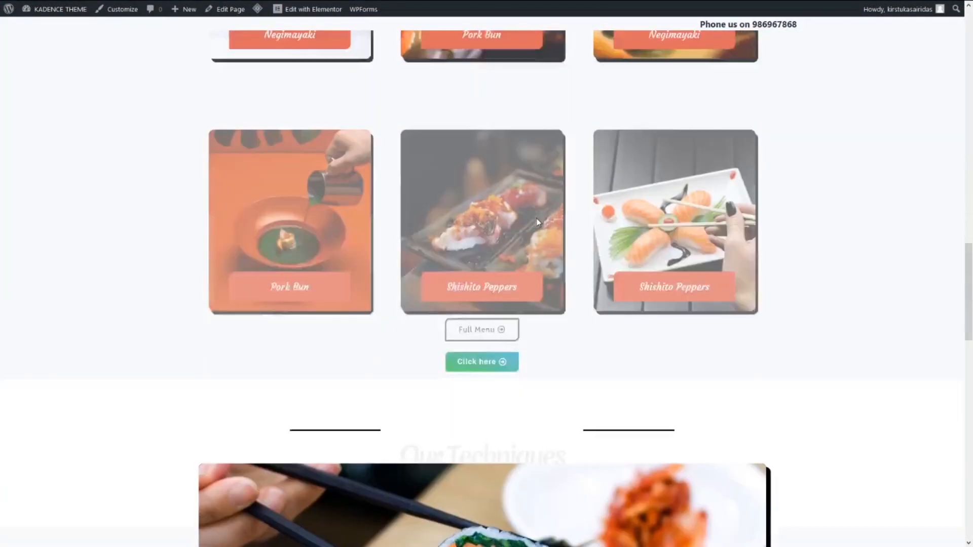
scroll(537, 221, down, 6)
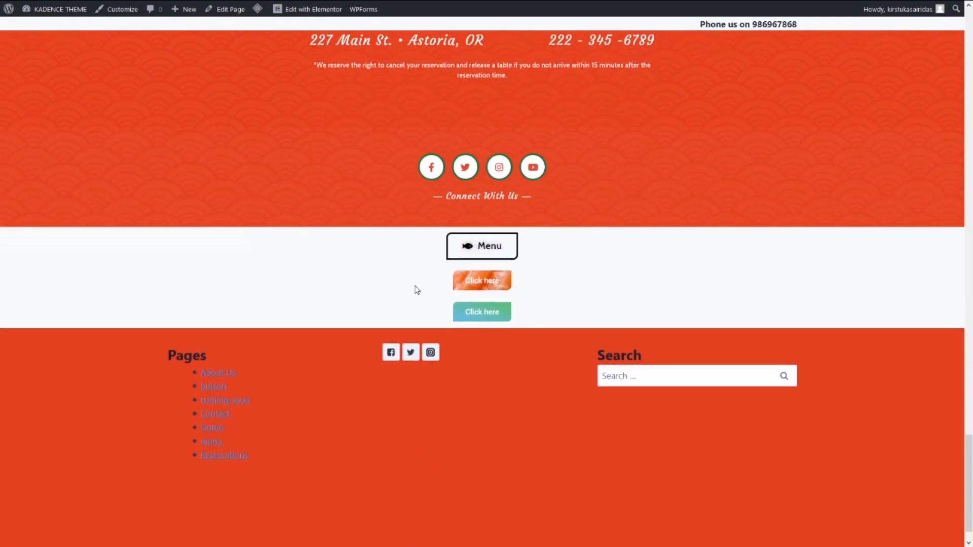
scroll(569, 280, up, 8)
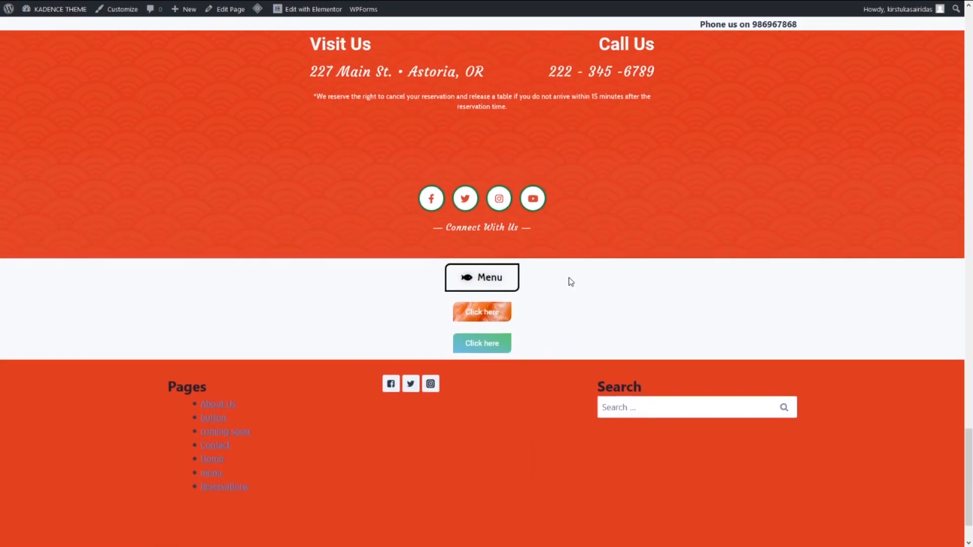
scroll(573, 282, up, 7)
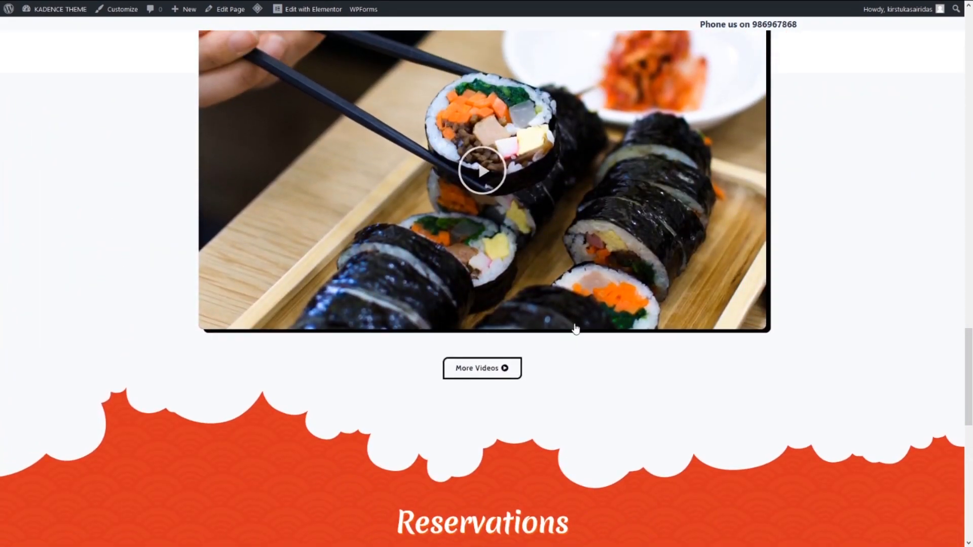
scroll(579, 300, up, 10)
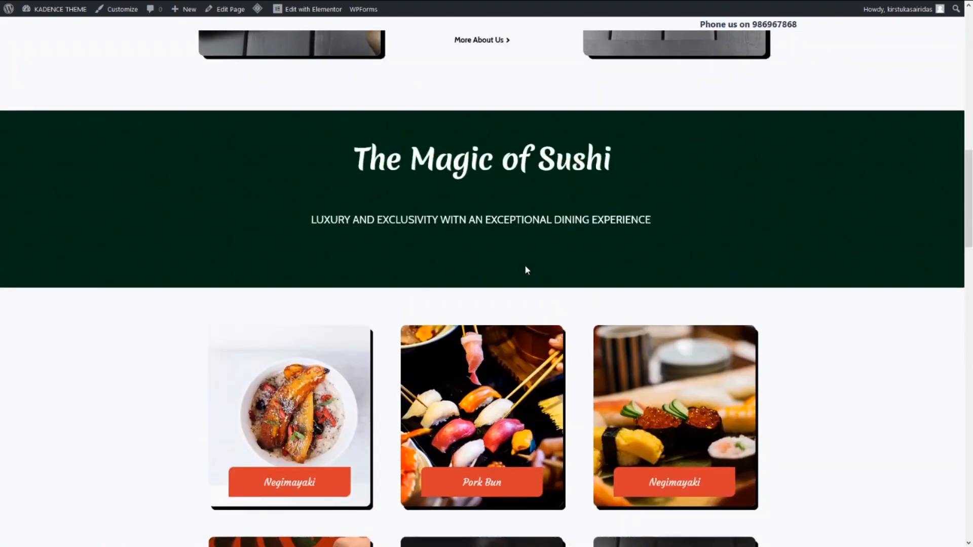
scroll(525, 264, up, 8)
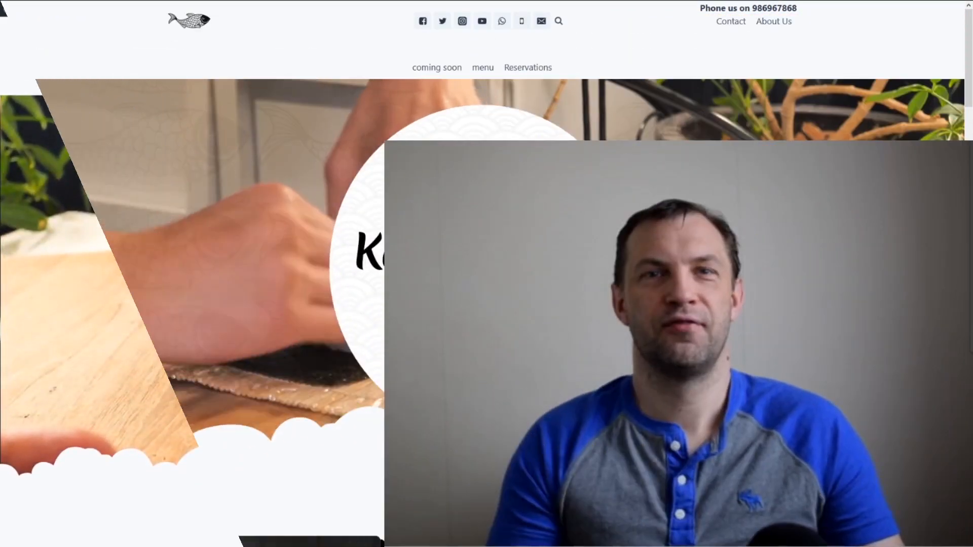